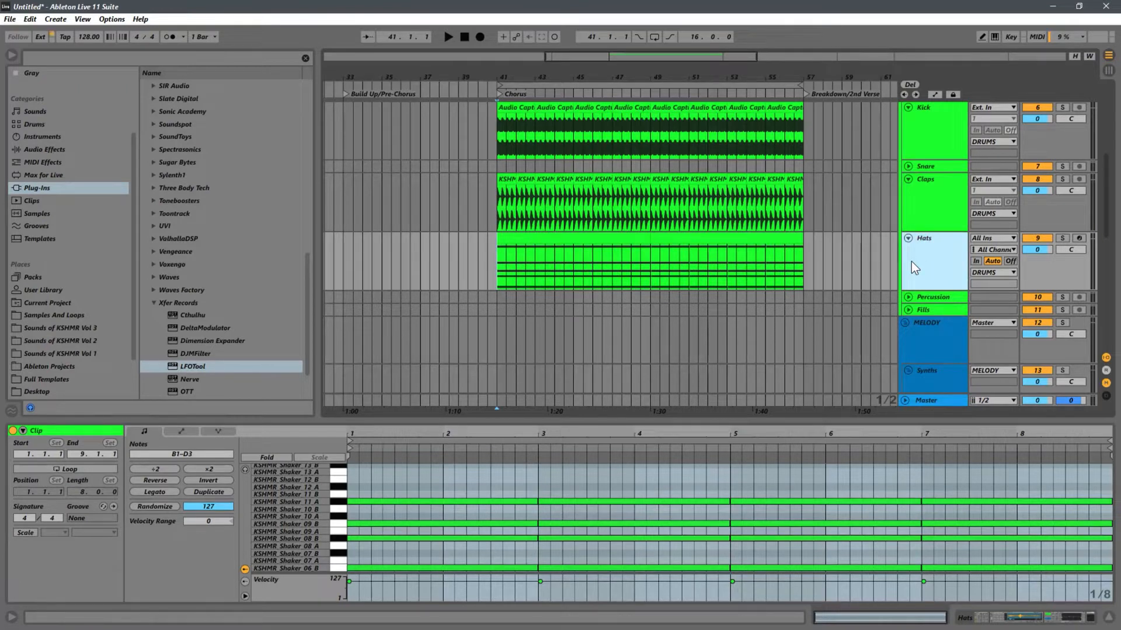
- Insert an audio track below Hats and apply the DRUMS group colour to its grouped tracks and clips
key(ctrl+t)
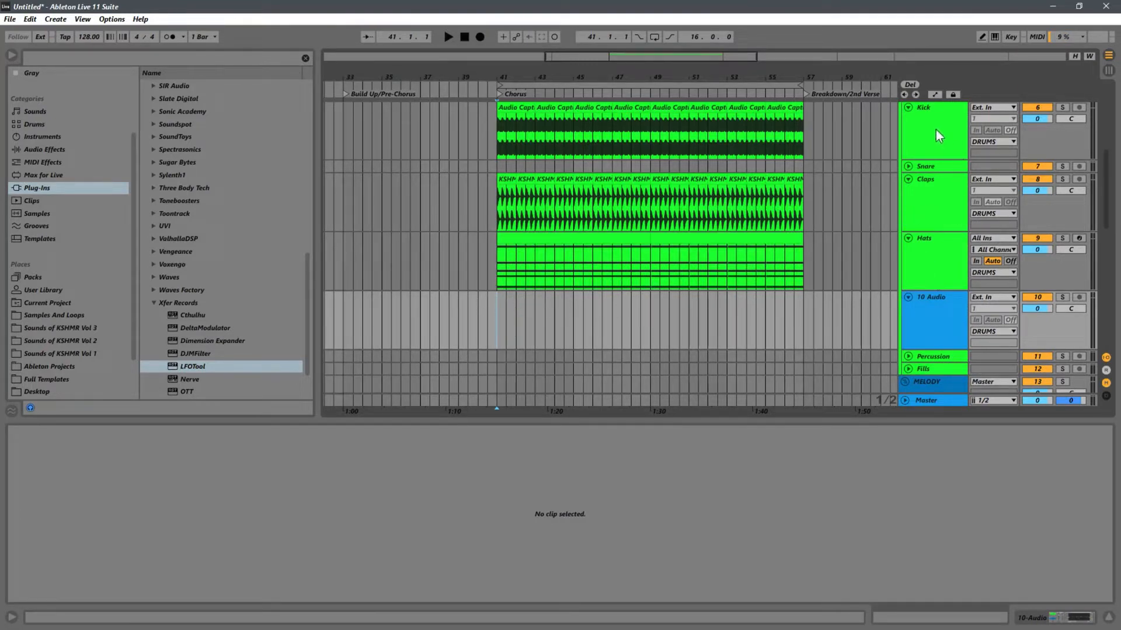
scroll(950, 254, up, 1)
right_click(940, 115)
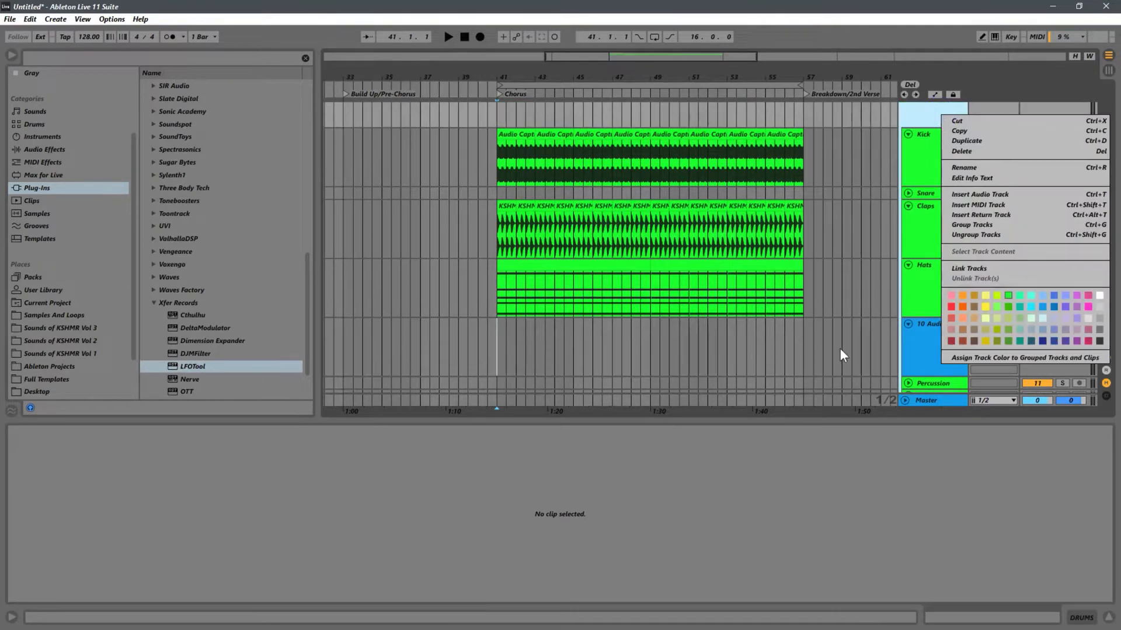
click(960, 358)
scroll(823, 342, down, 2)
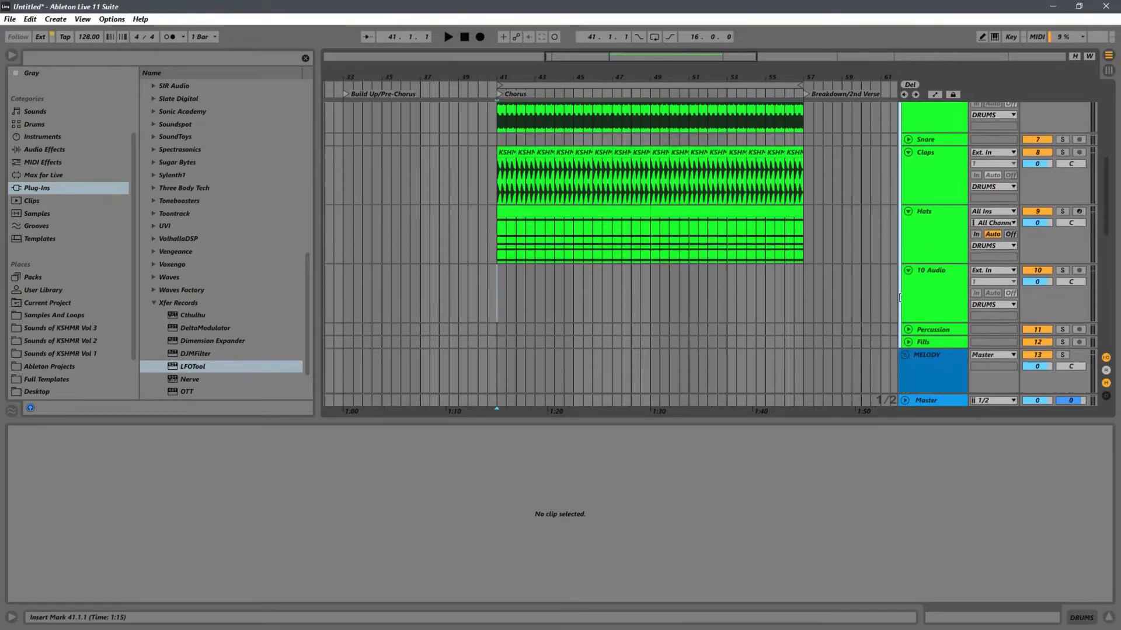
- Set the 10 Audio track's input to Hats and arm it for recording
click(987, 270)
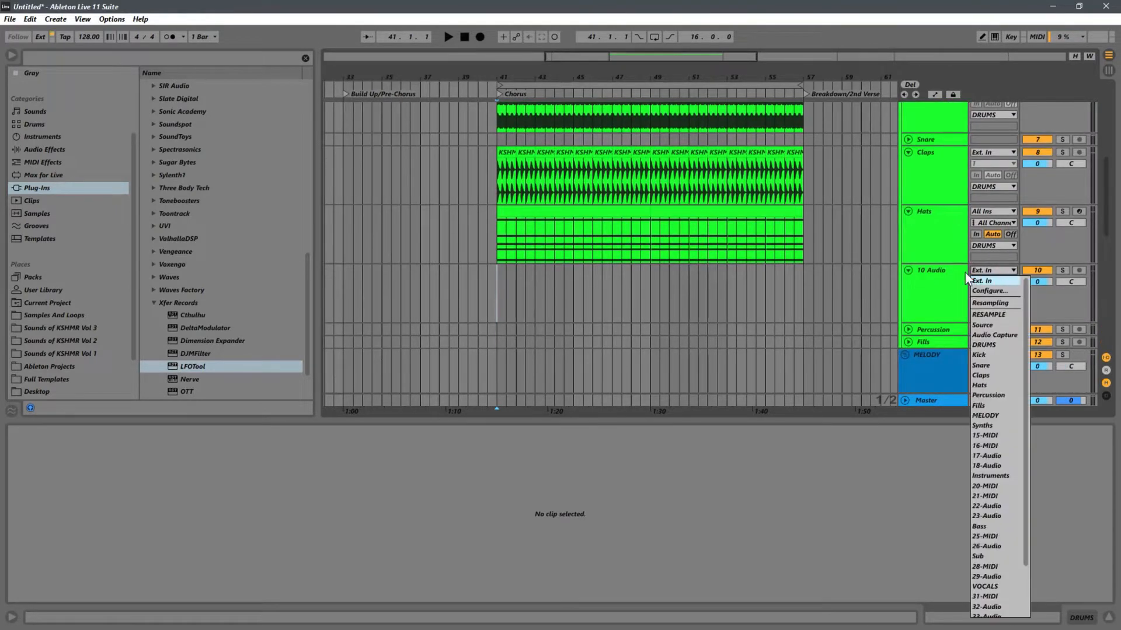
click(984, 387)
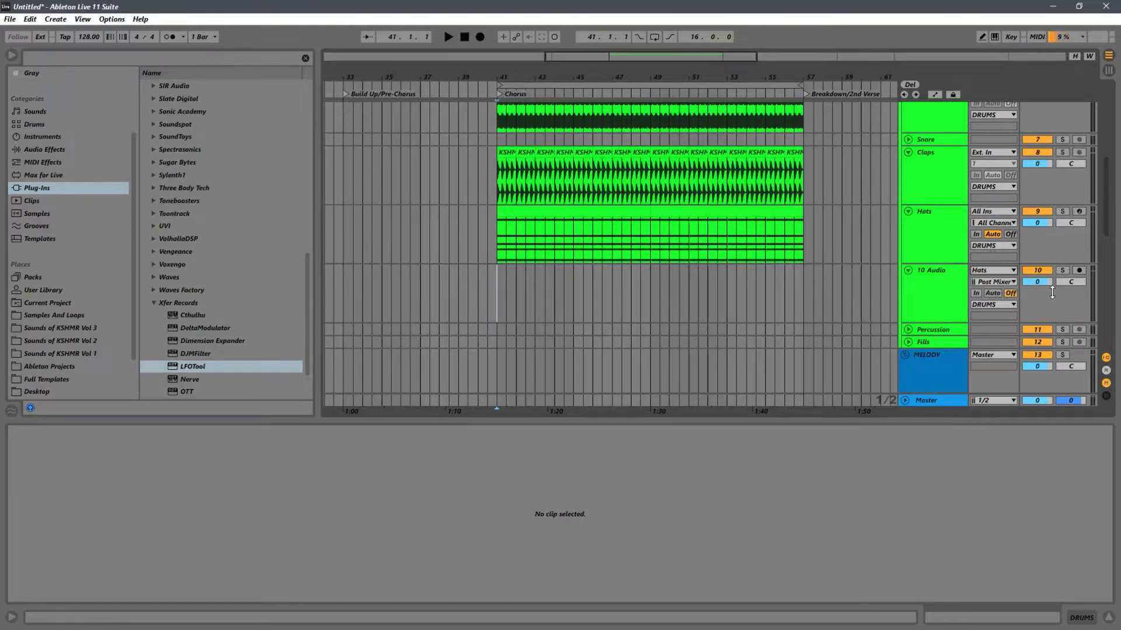
click(1079, 272)
click(938, 270)
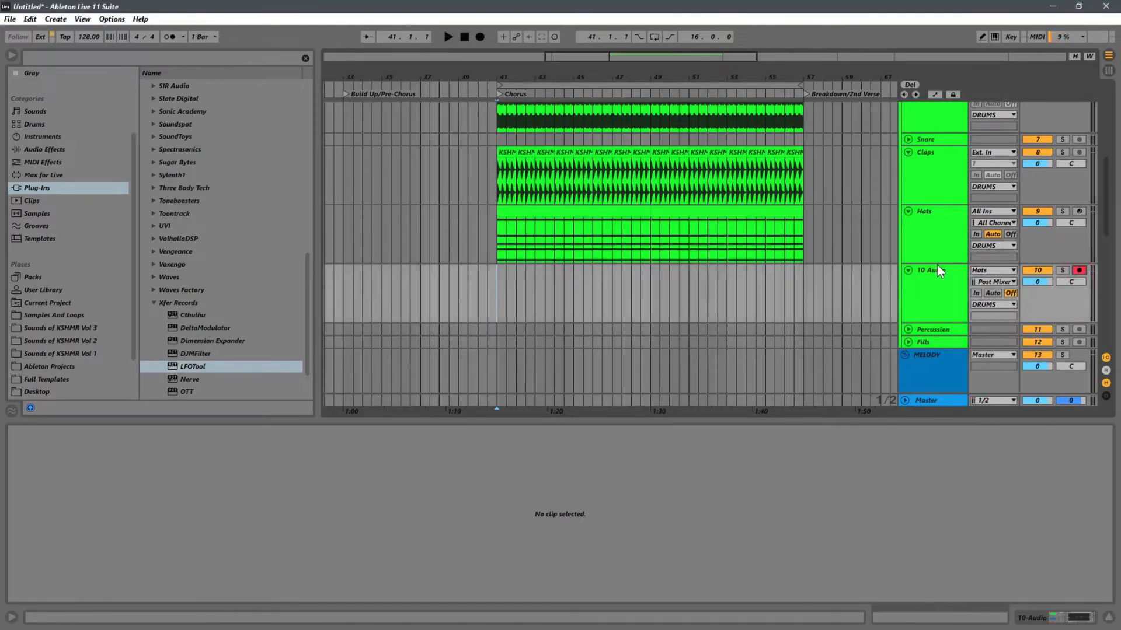
- Try recording the Hats output onto the 10 Audio track from bar 41, and delete the take
click(489, 247)
click(506, 249)
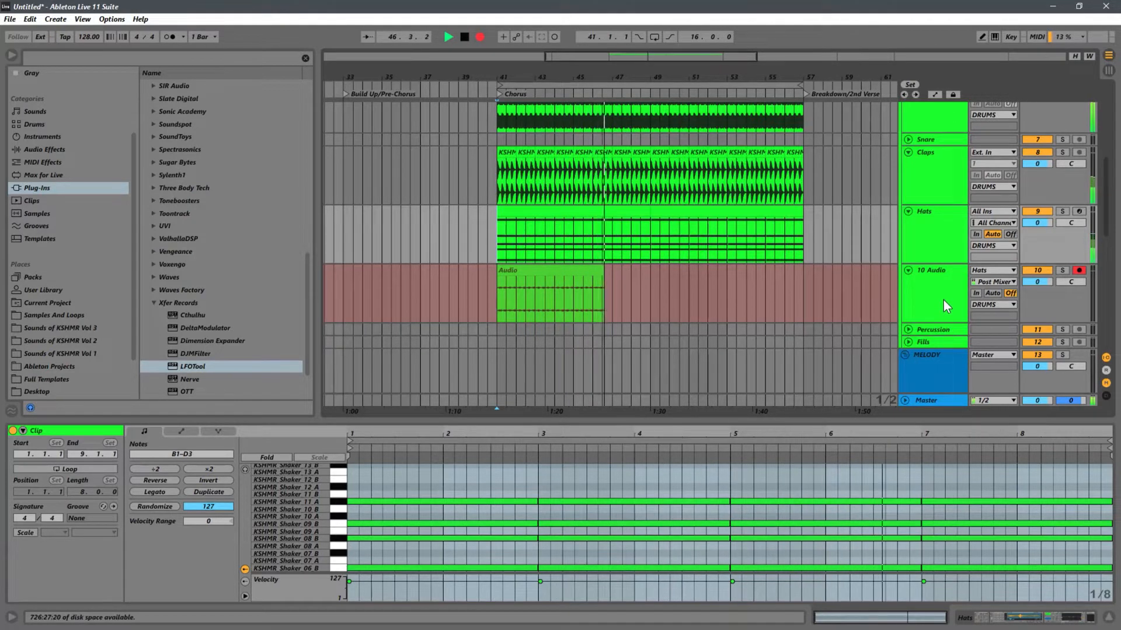
key(space)
key(Delete)
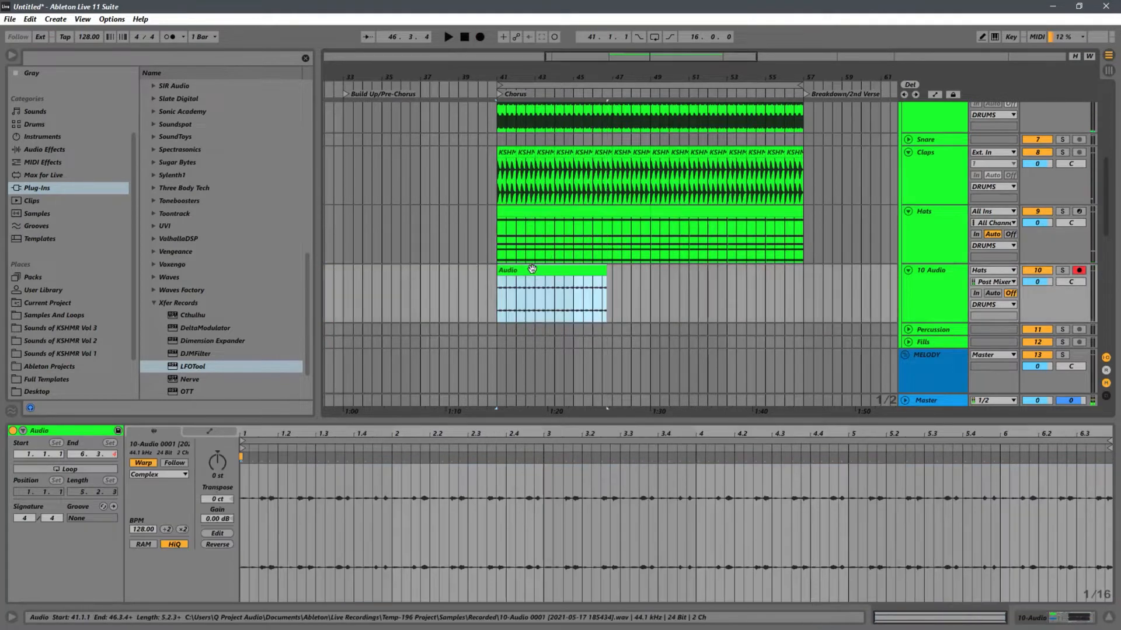
- Reset the Utility gain on the Hats track to 0.00 dB
click(492, 249)
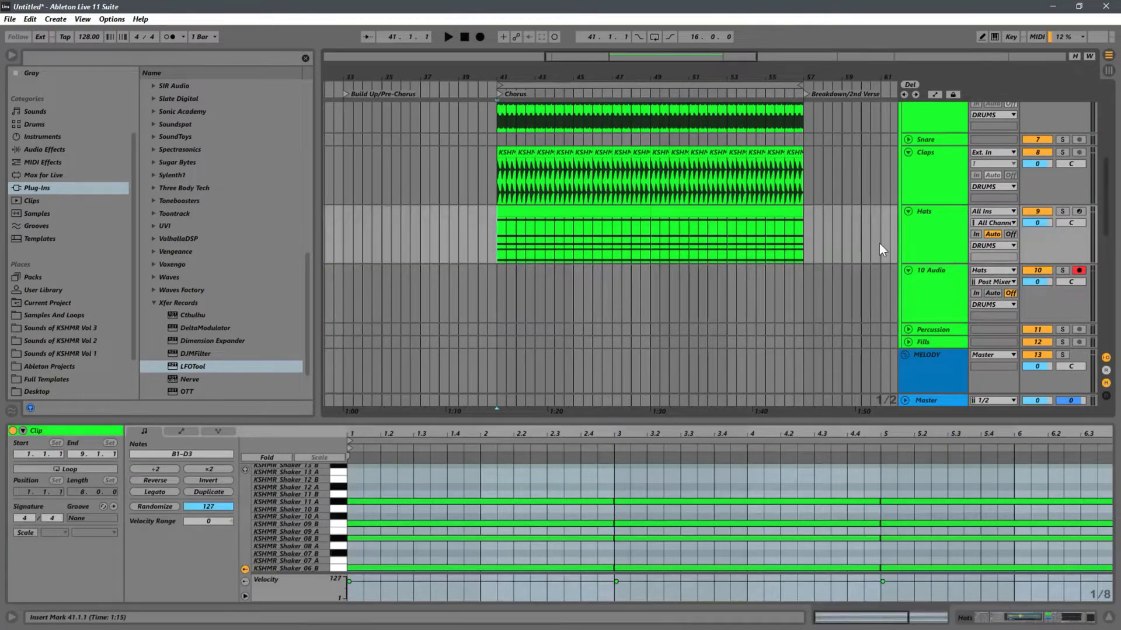
click(916, 233)
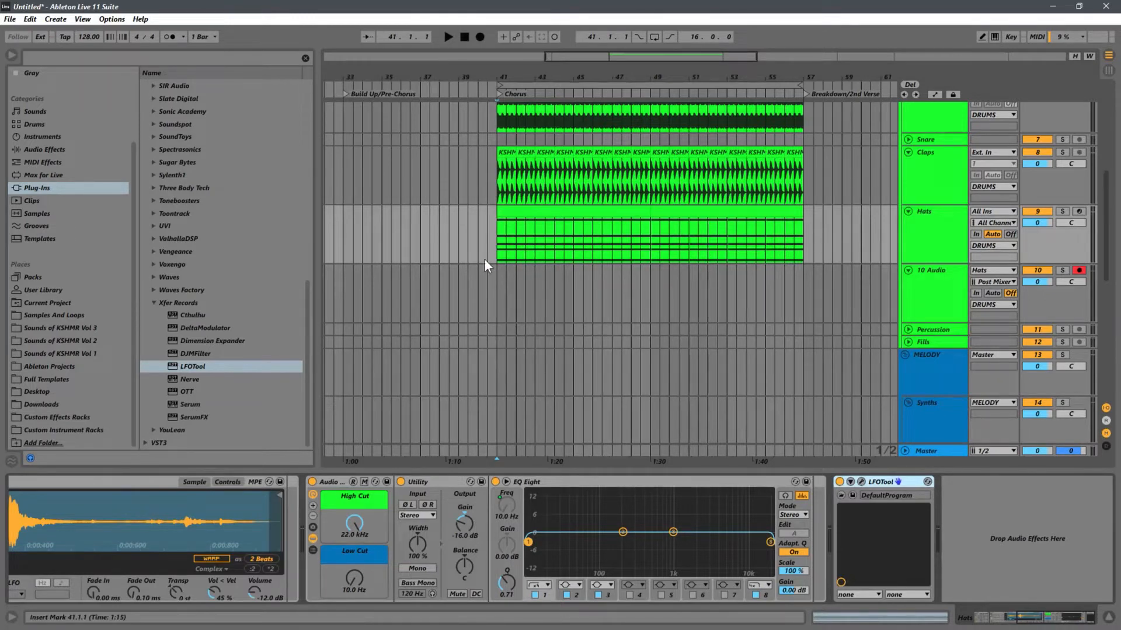
double_click(463, 513)
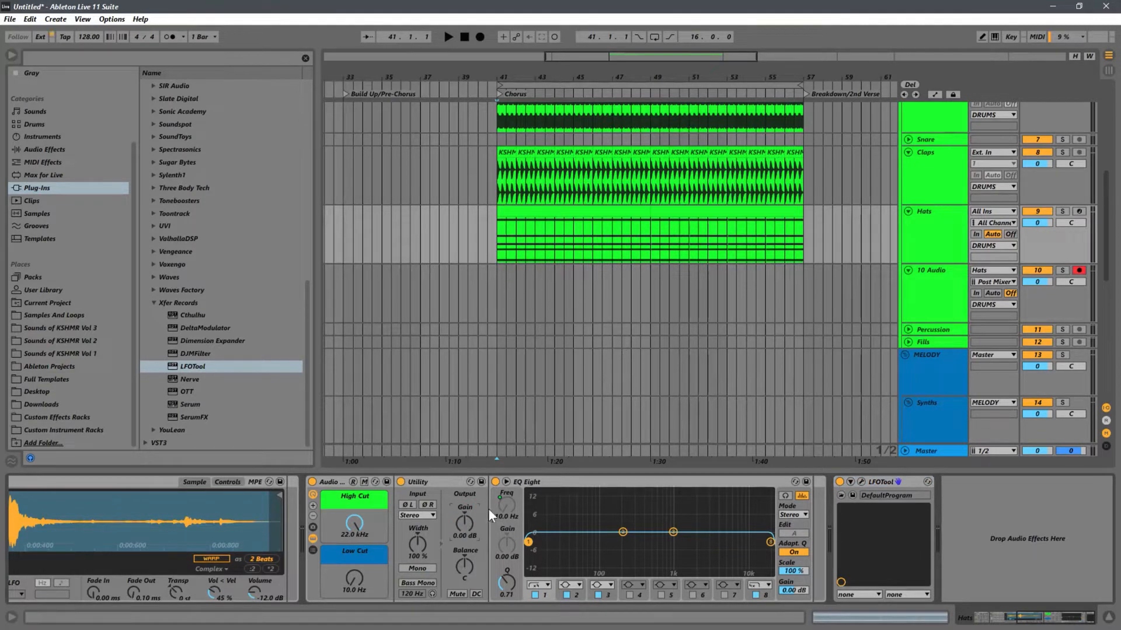
- Record the Hats output onto the 10 Audio track for just over four bars, starting at bar 41
click(496, 288)
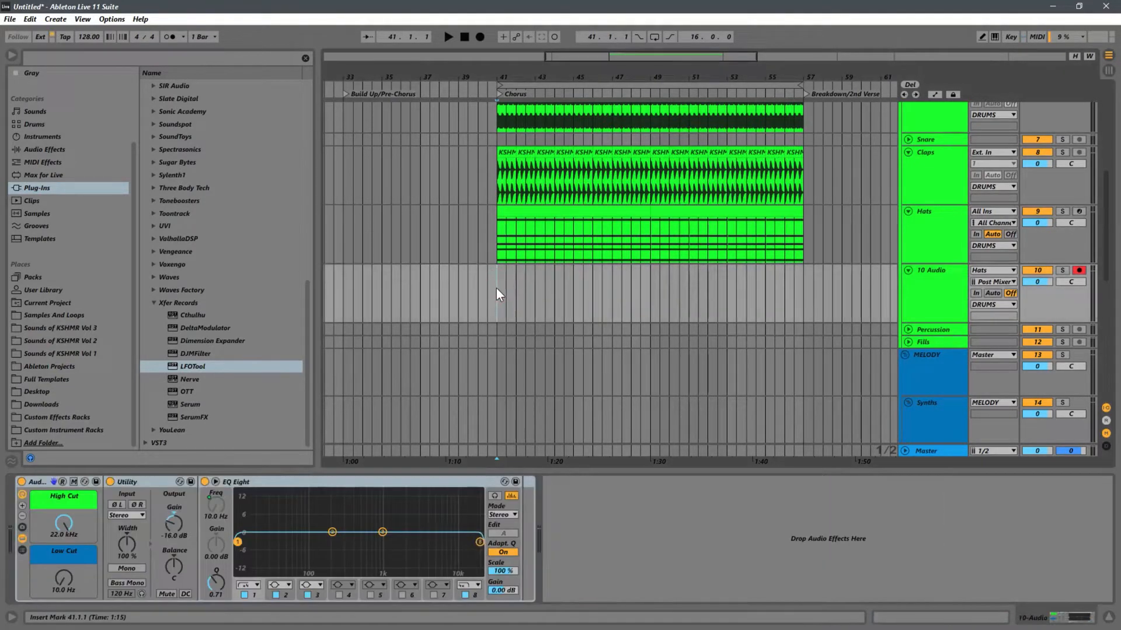
click(499, 246)
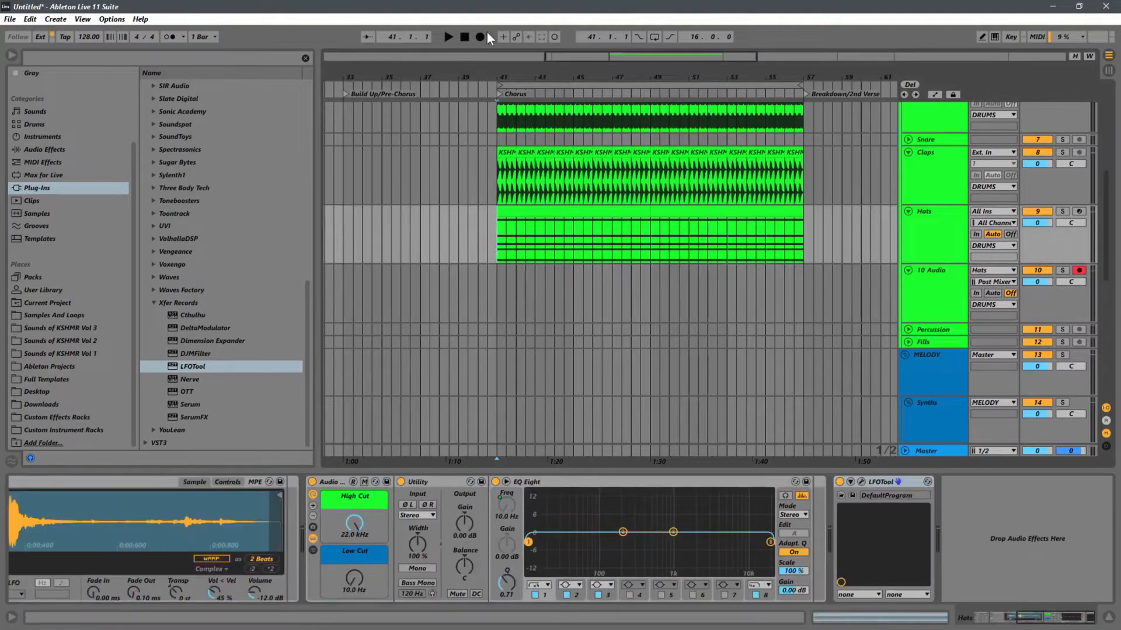
click(928, 308)
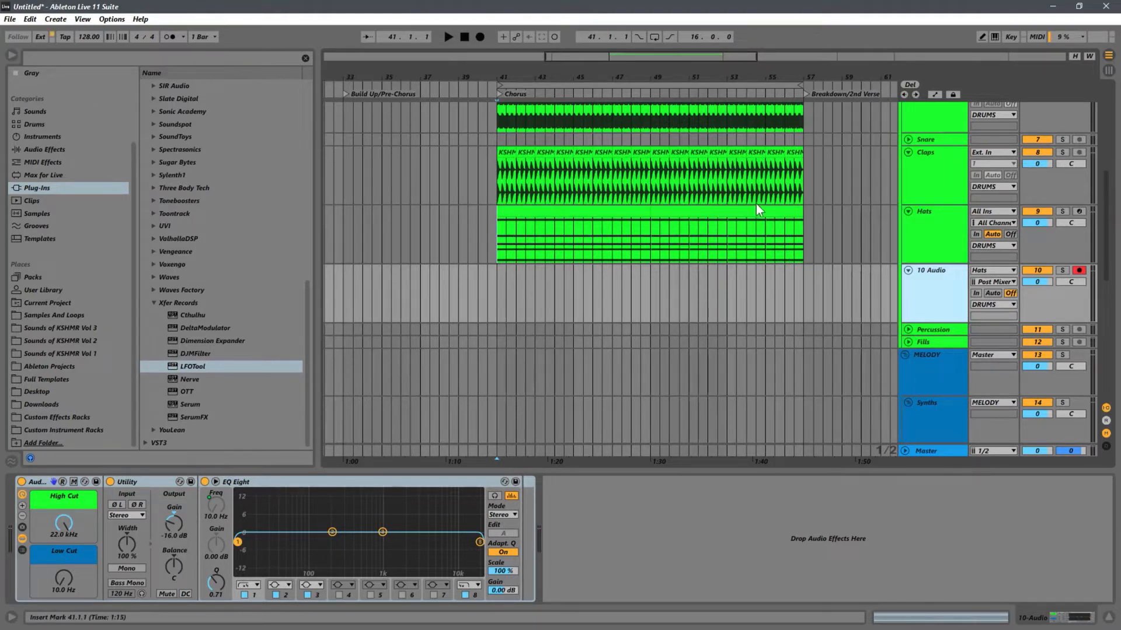
click(496, 243)
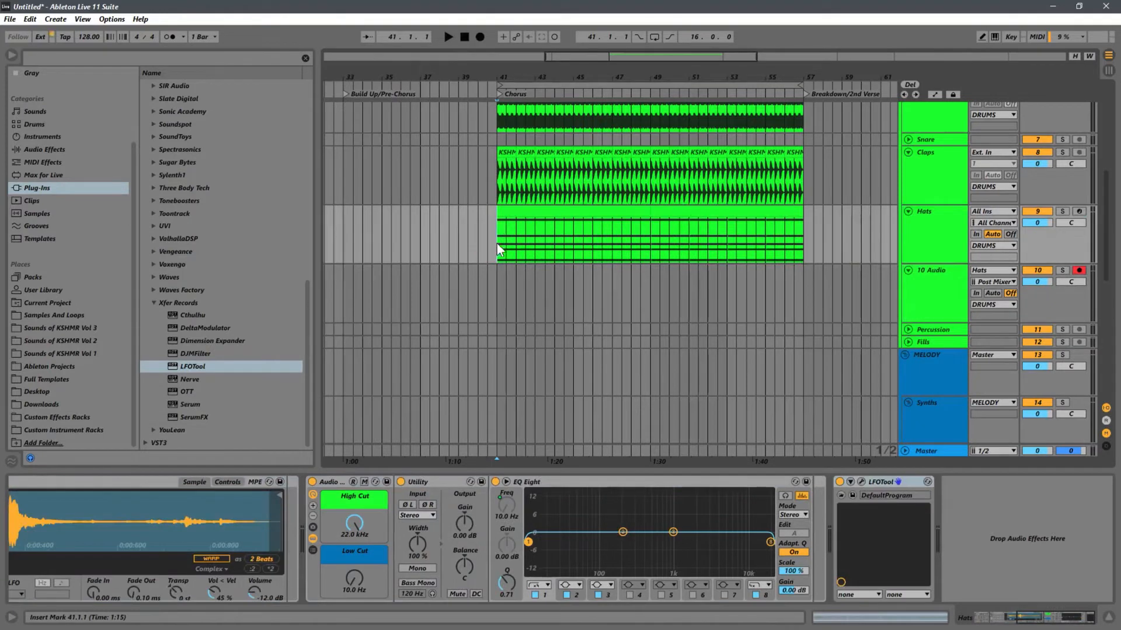
click(481, 38)
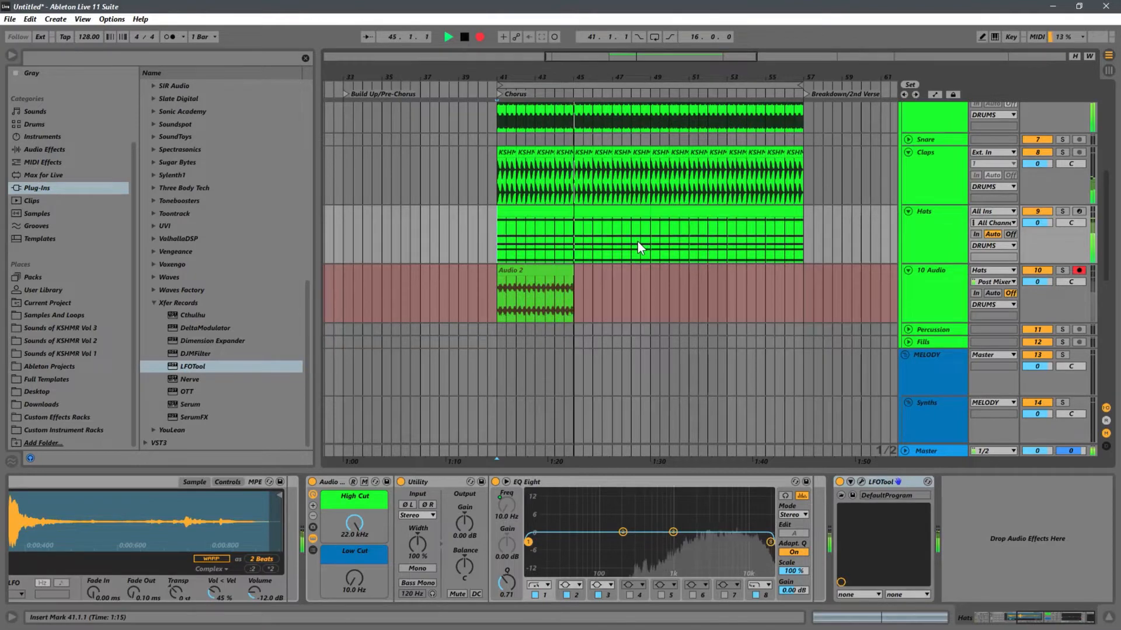
key(space)
- Trim the recorded hats clip to four bars and duplicate it three times to fill the chorus up to bar 57
drag(584, 272, 563, 272)
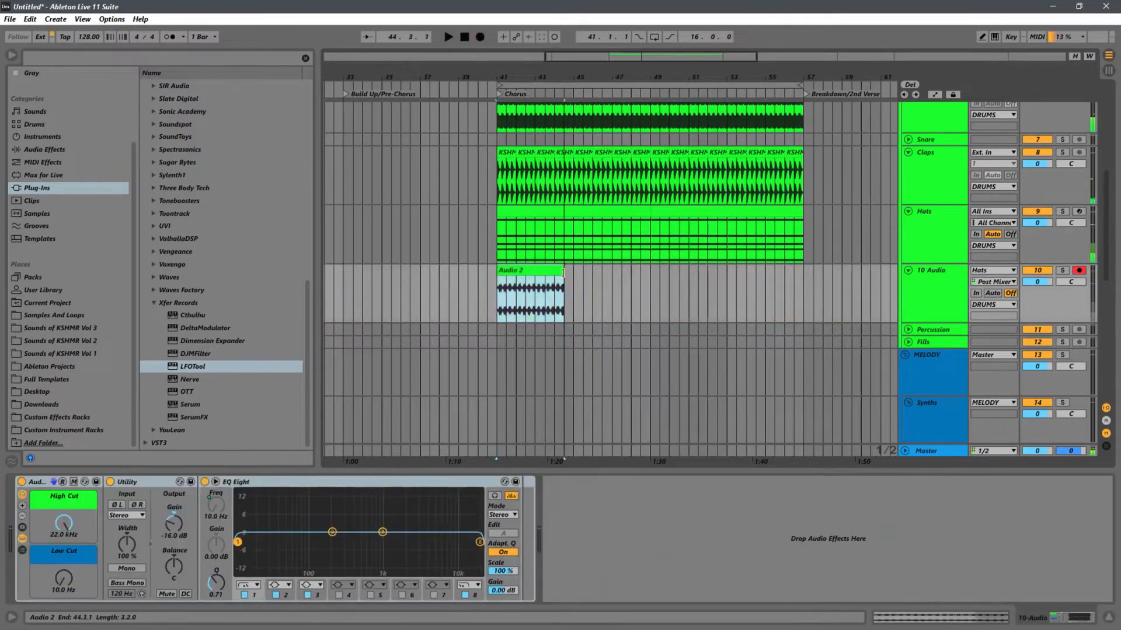
key(ctrl+d)
key(ctrl+d)
key(ctrl+d)
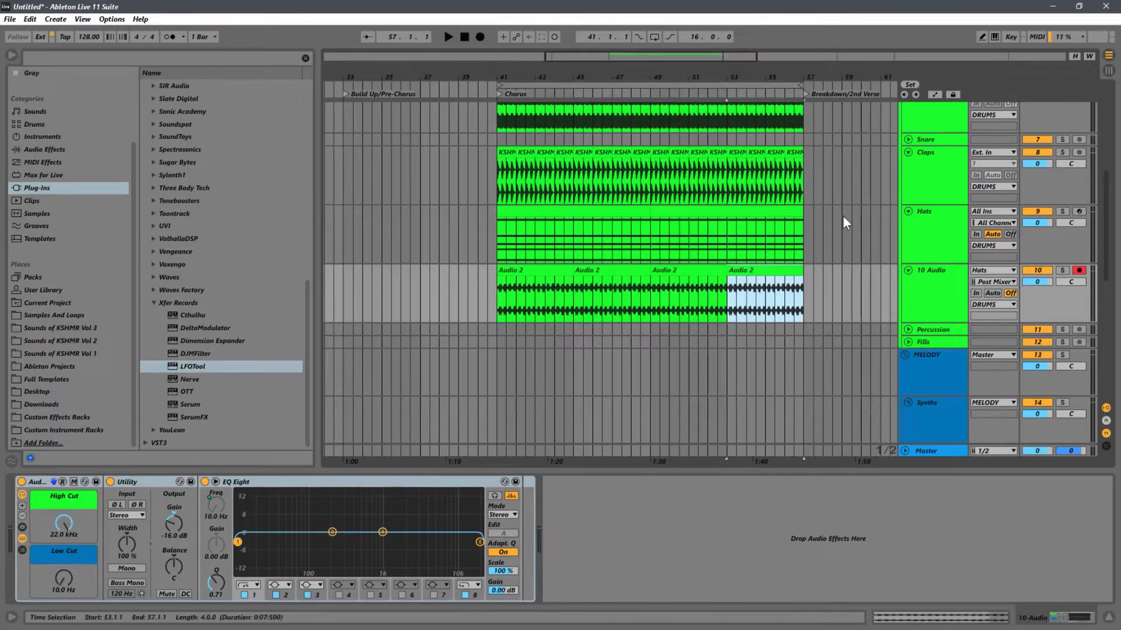
- Transpose all notes in the first Hats MIDI clip down four semitones to the range G1–A#2
click(648, 224)
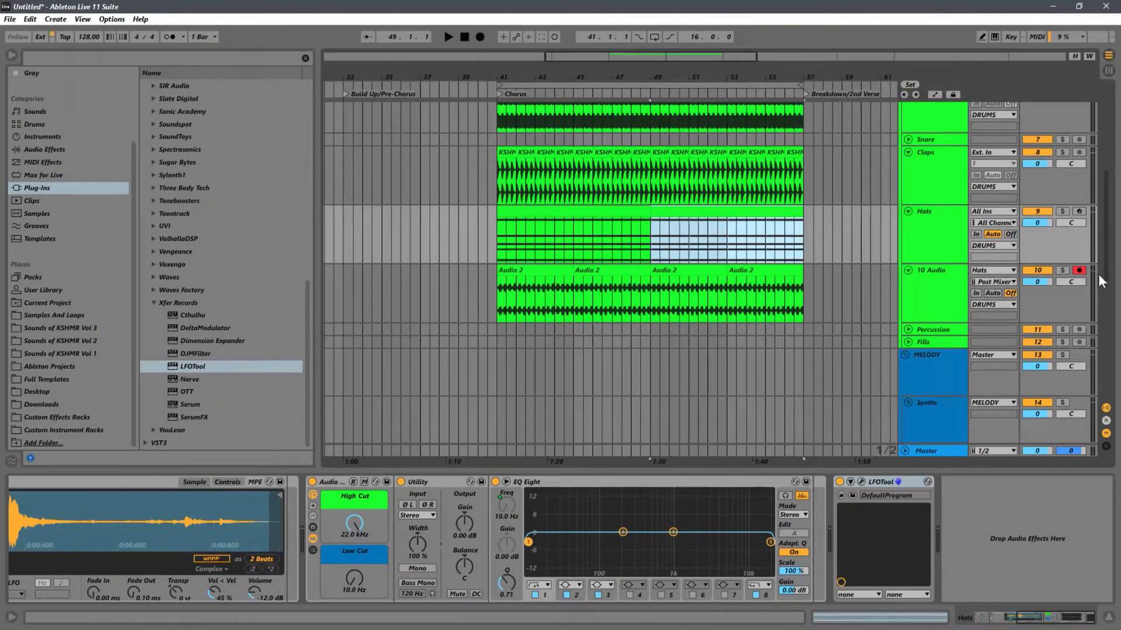
click(518, 211)
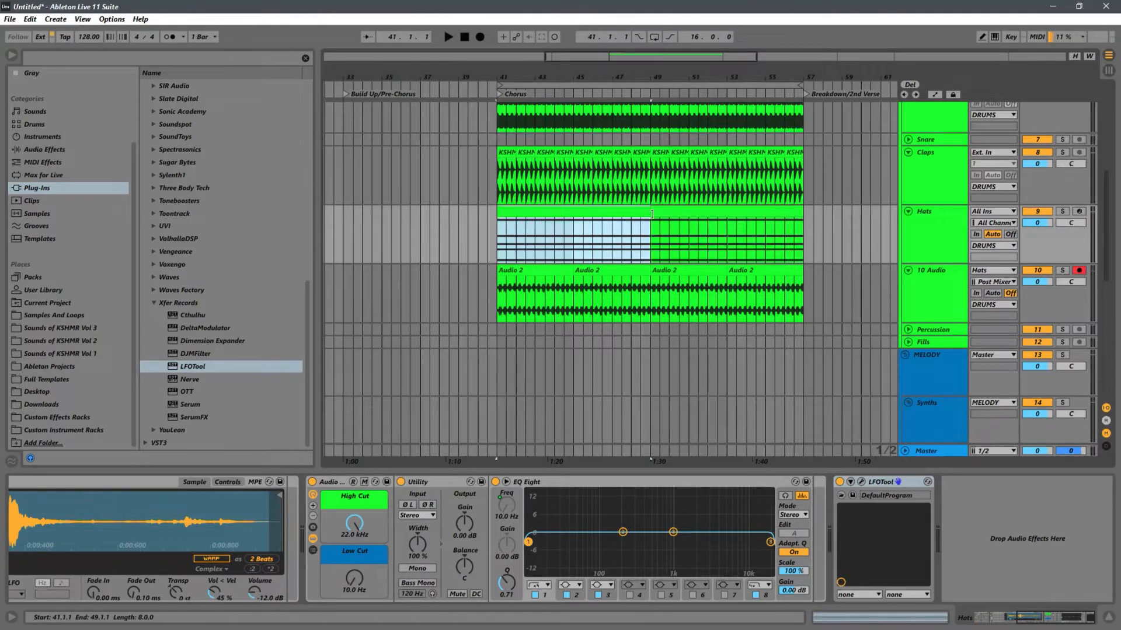
double_click(612, 210)
key(ctrl+a)
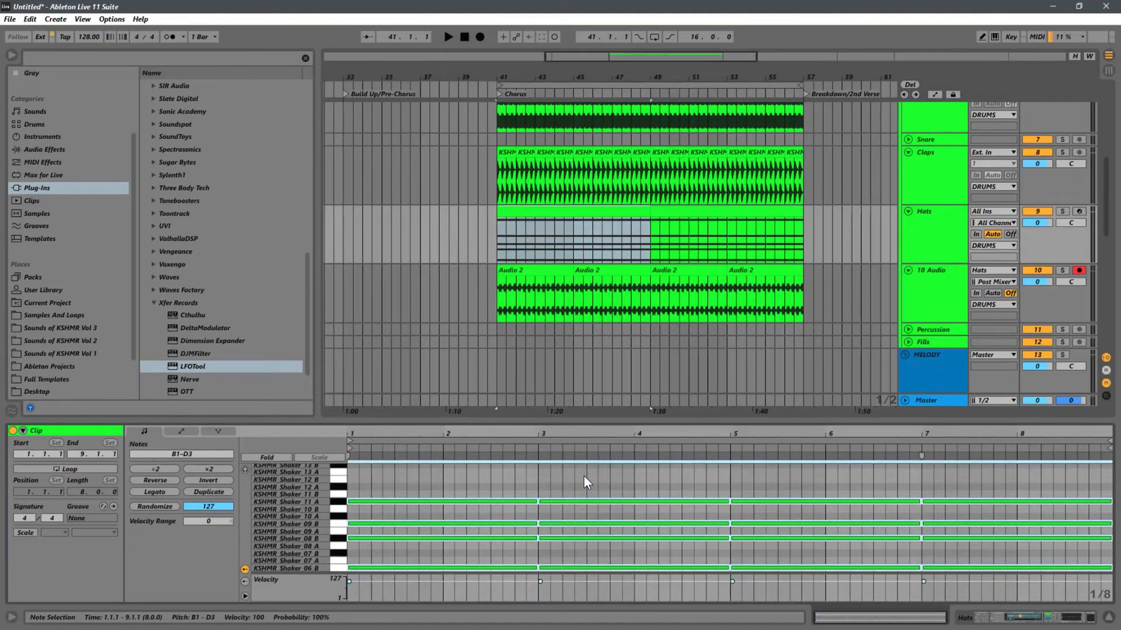
key(Down)
key(Down)
key(Down)
key(Down)
- Play the chorus with the 10 Audio track deactivated and transpose all Hats clip notes down two more semitones
key(space)
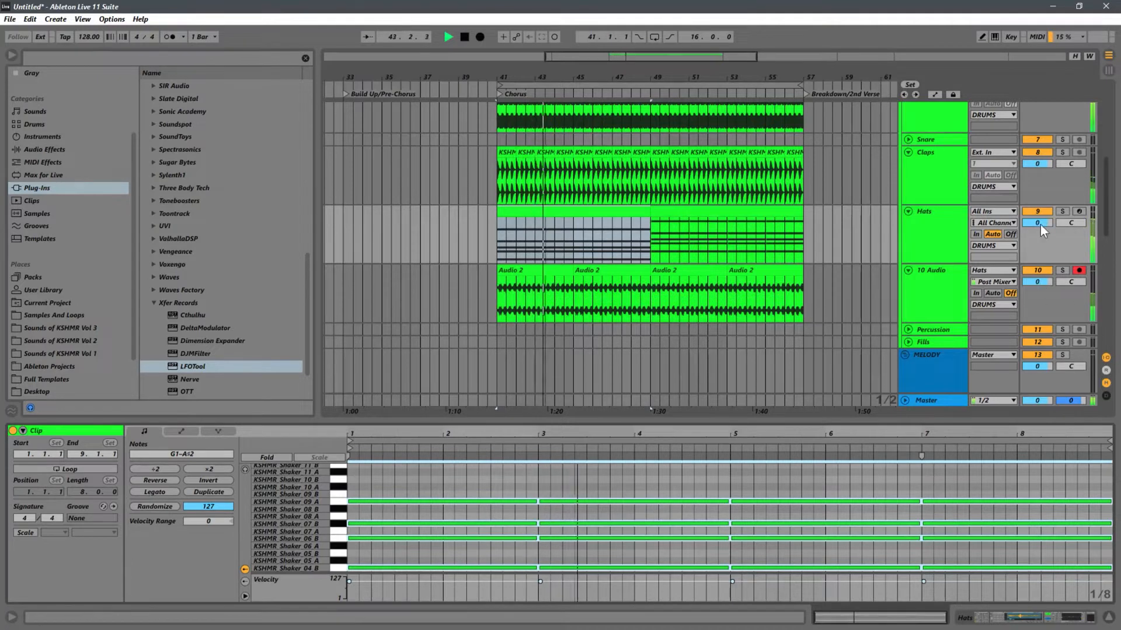
click(1036, 270)
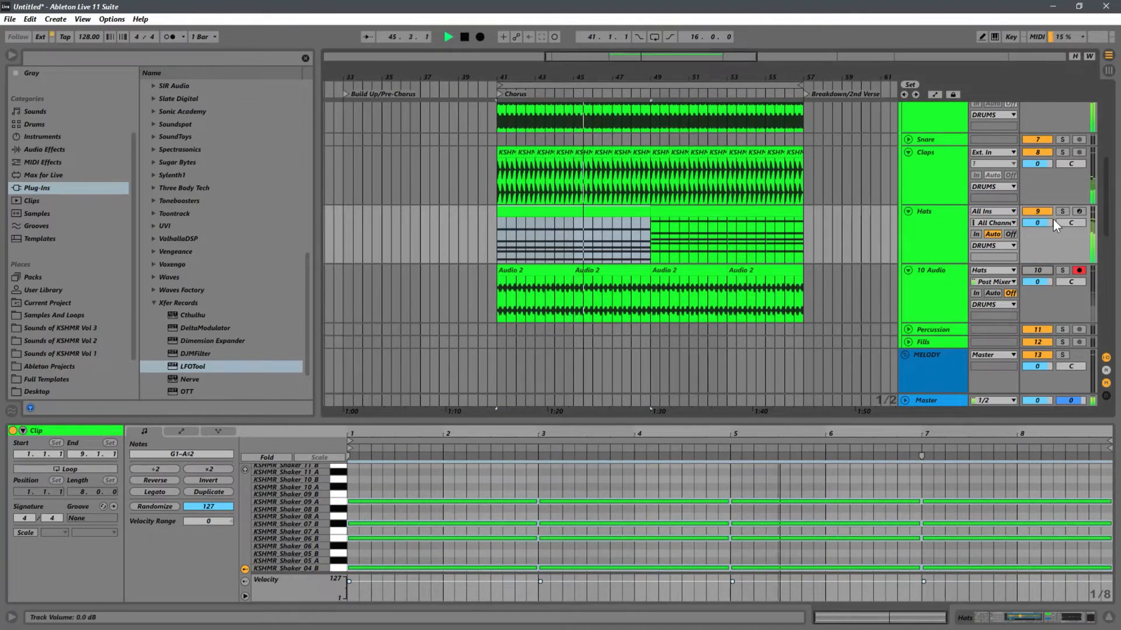
click(654, 485)
key(ctrl+a)
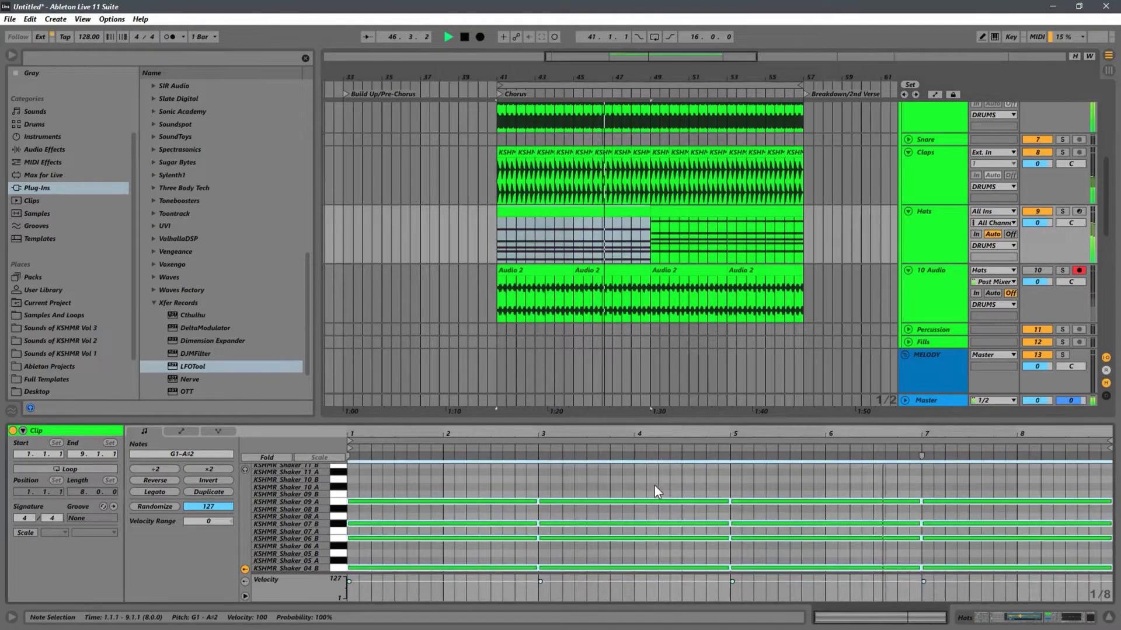
key(Down)
key(Down)
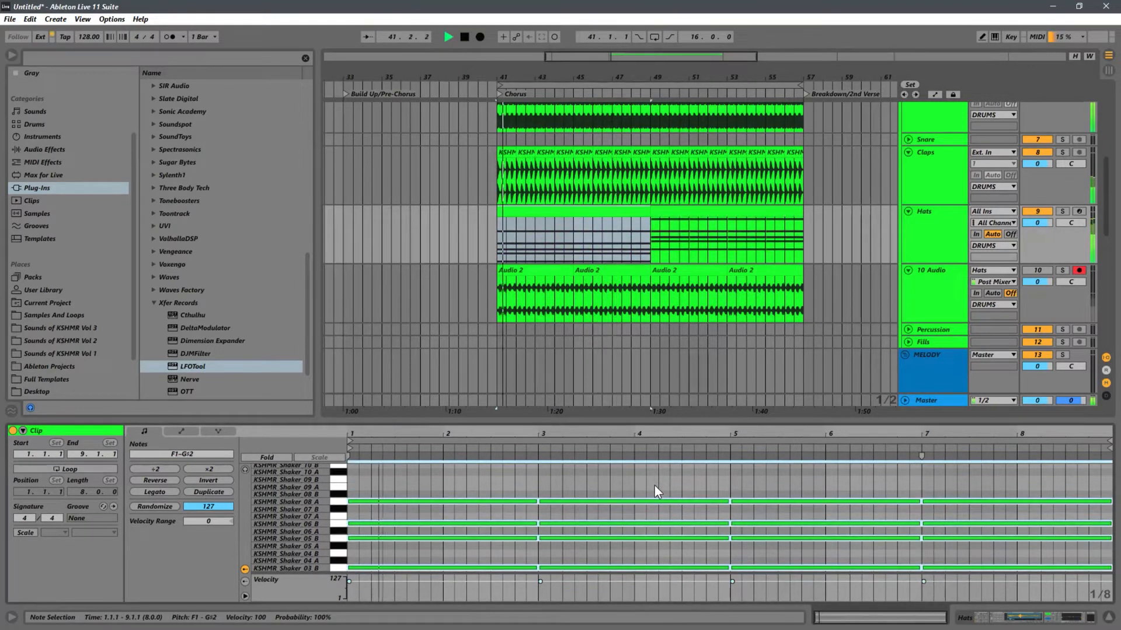
- Transpose the upper three notes in the Hats clip's first two bars up four semitones to C#2–F#2
drag(477, 481, 458, 541)
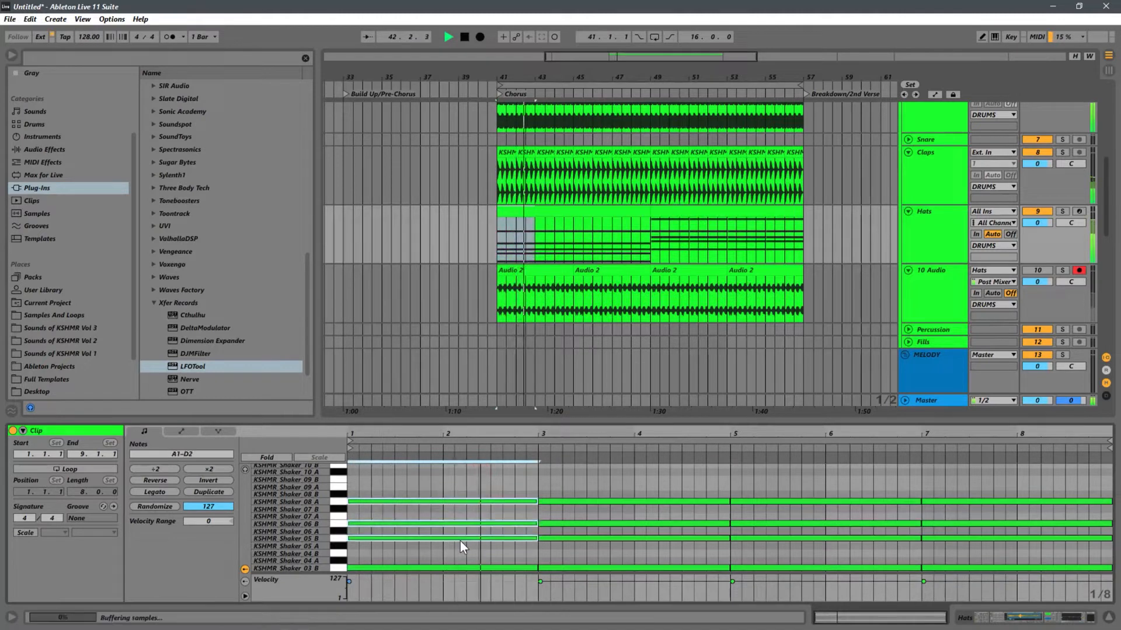
key(Up)
key(Up)
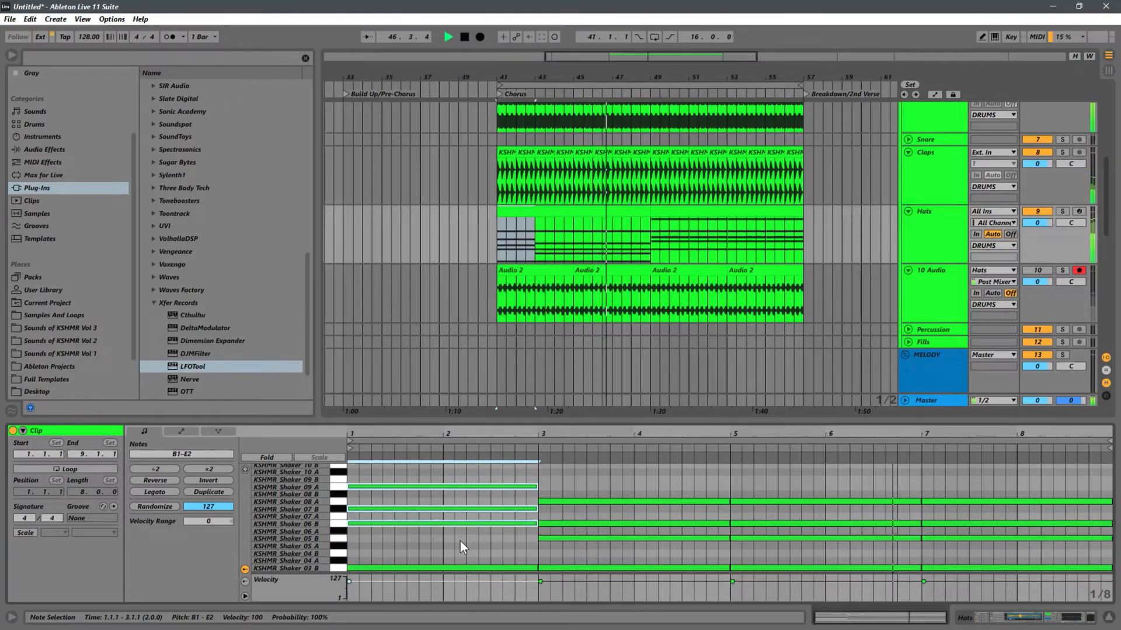
key(Up)
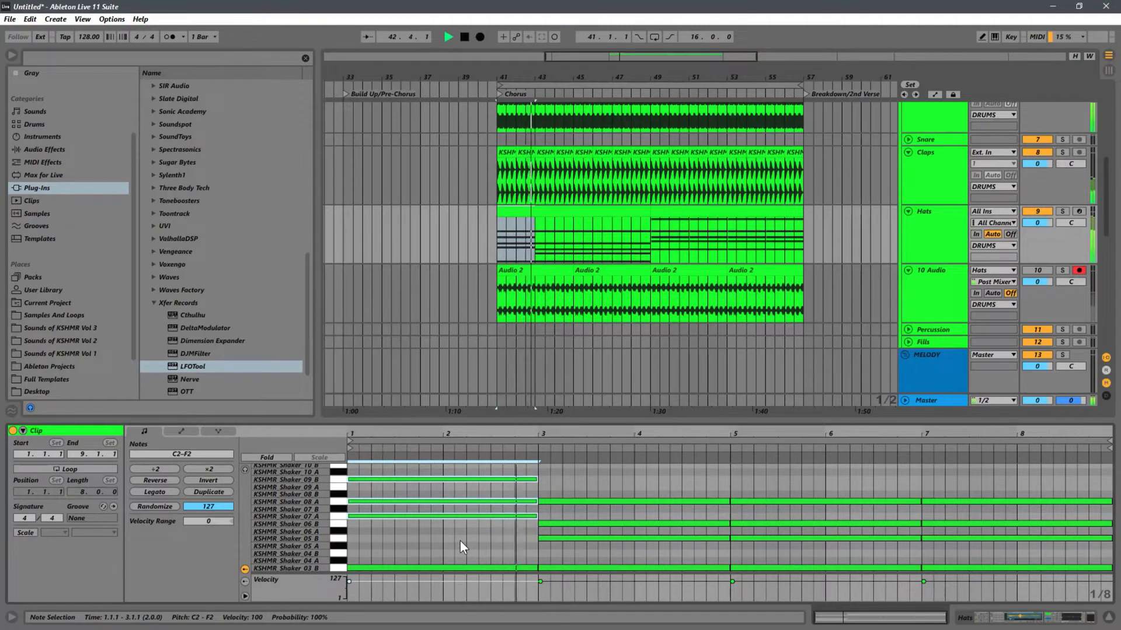
key(Up)
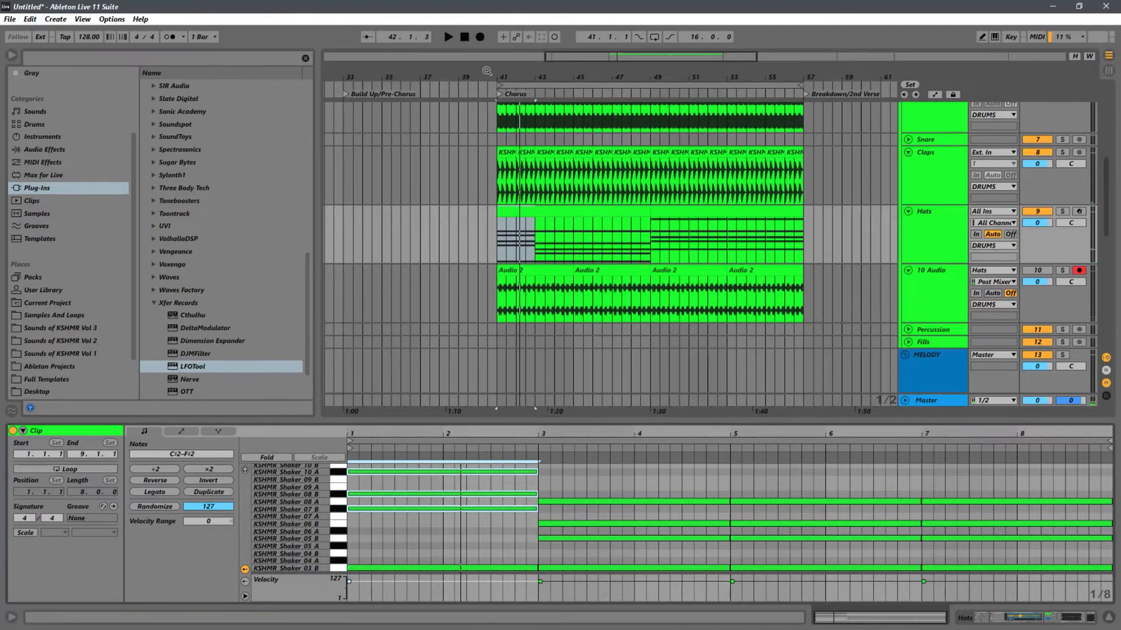
- Play back the edited Hats part from the start of the chorus at bar 41
drag(487, 70, 569, 320)
click(525, 242)
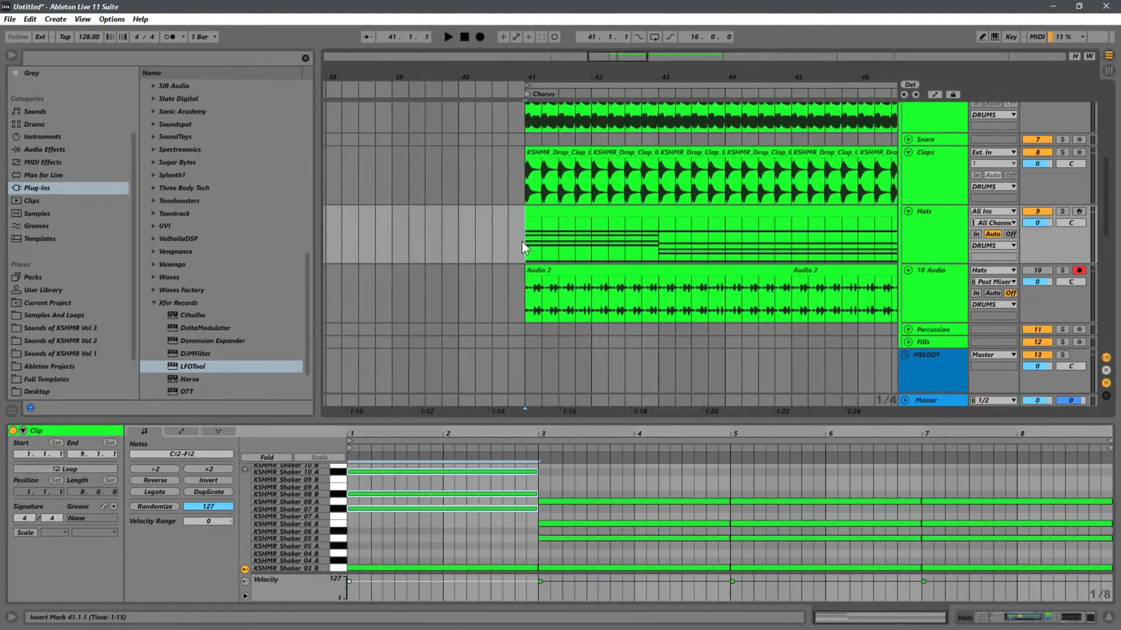
key(space)
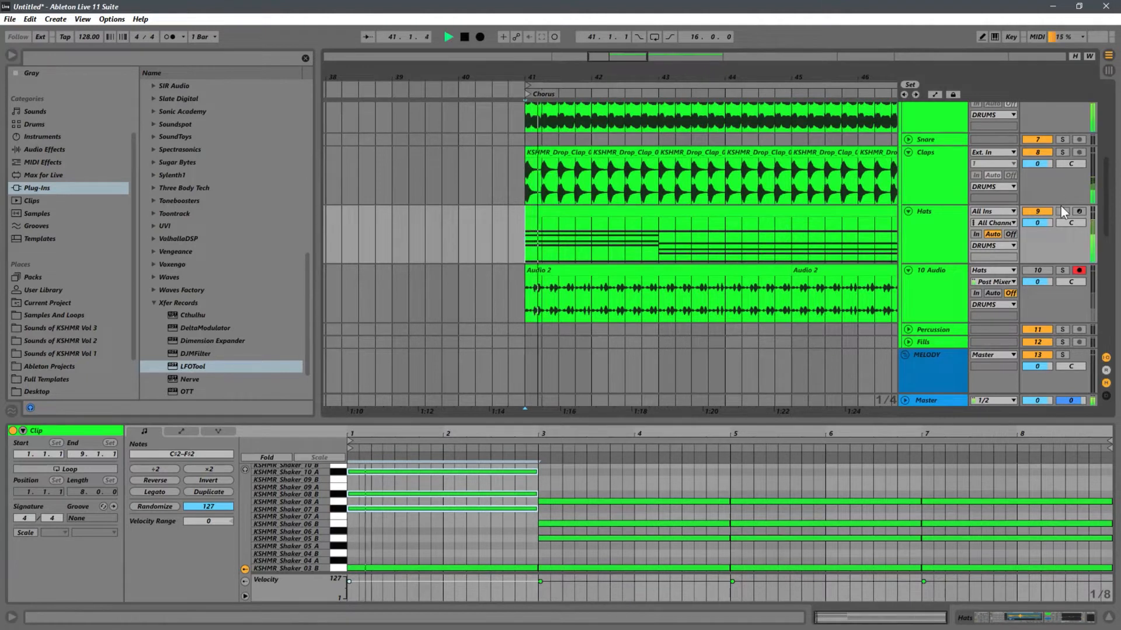
click(955, 224)
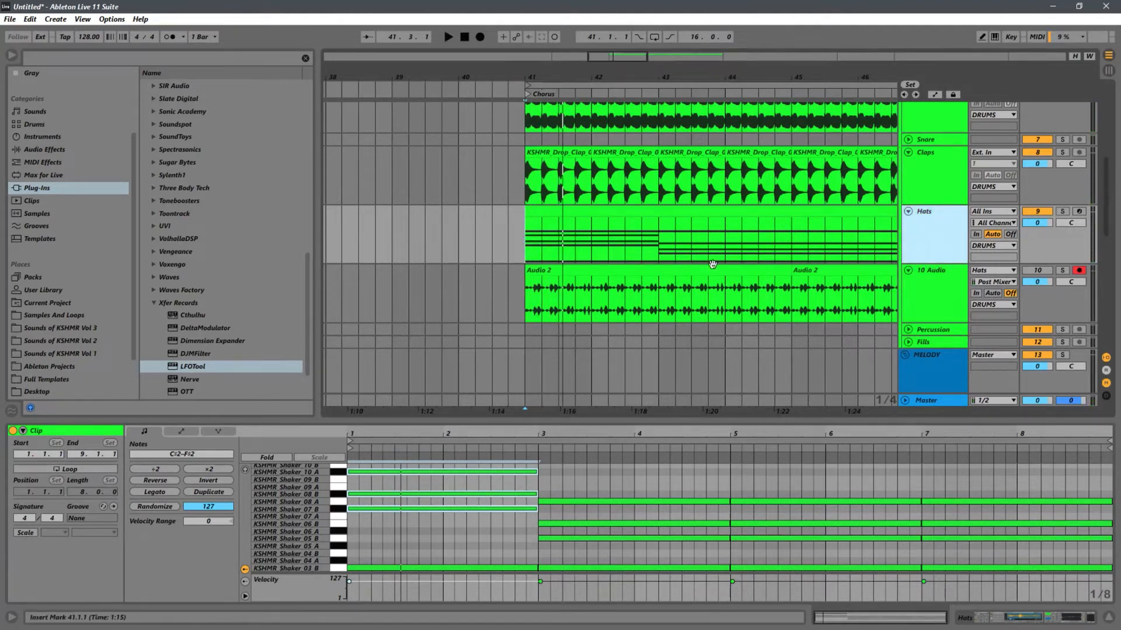
- Trim the start of the first recorded hats clip to 43.3.1 and play the chorus from bar 41
click(533, 272)
drag(536, 274, 702, 272)
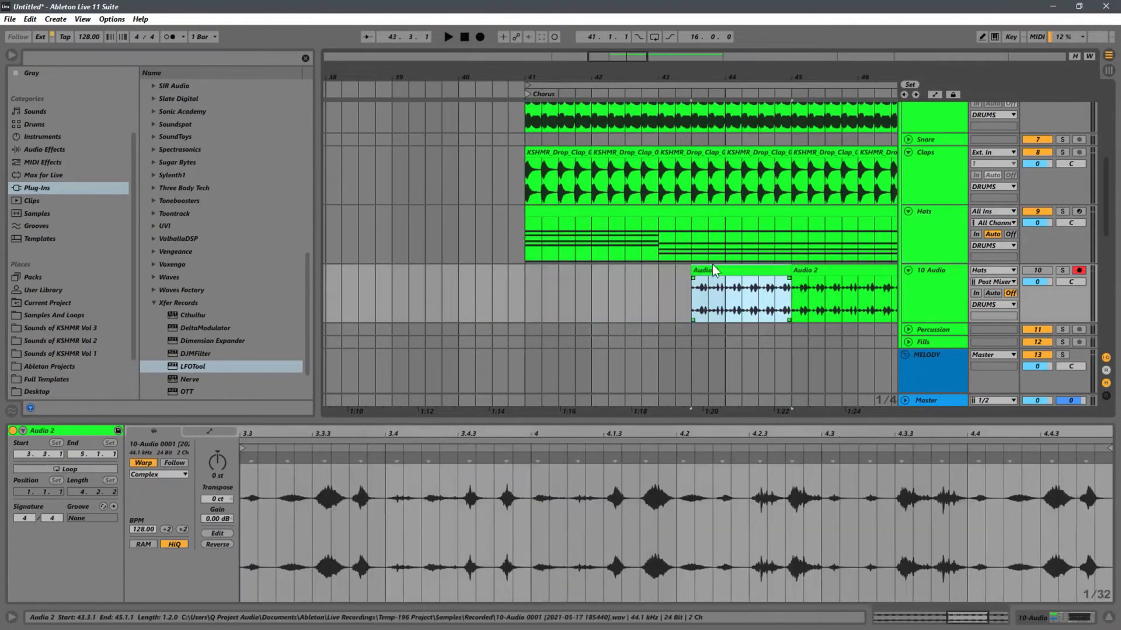
click(527, 282)
key(space)
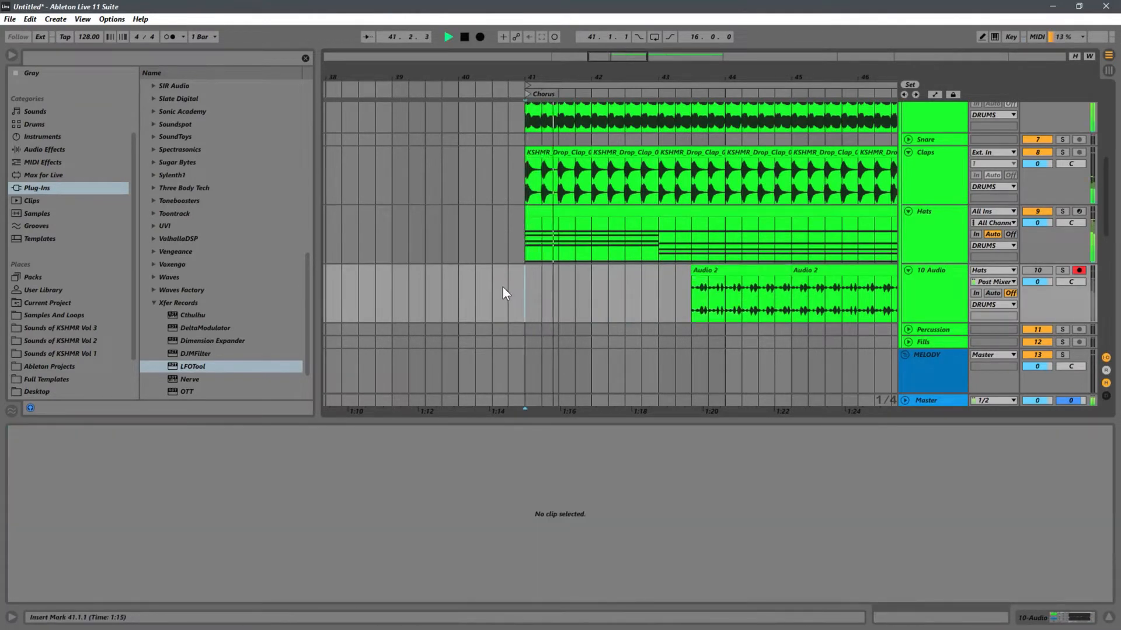
click(503, 287)
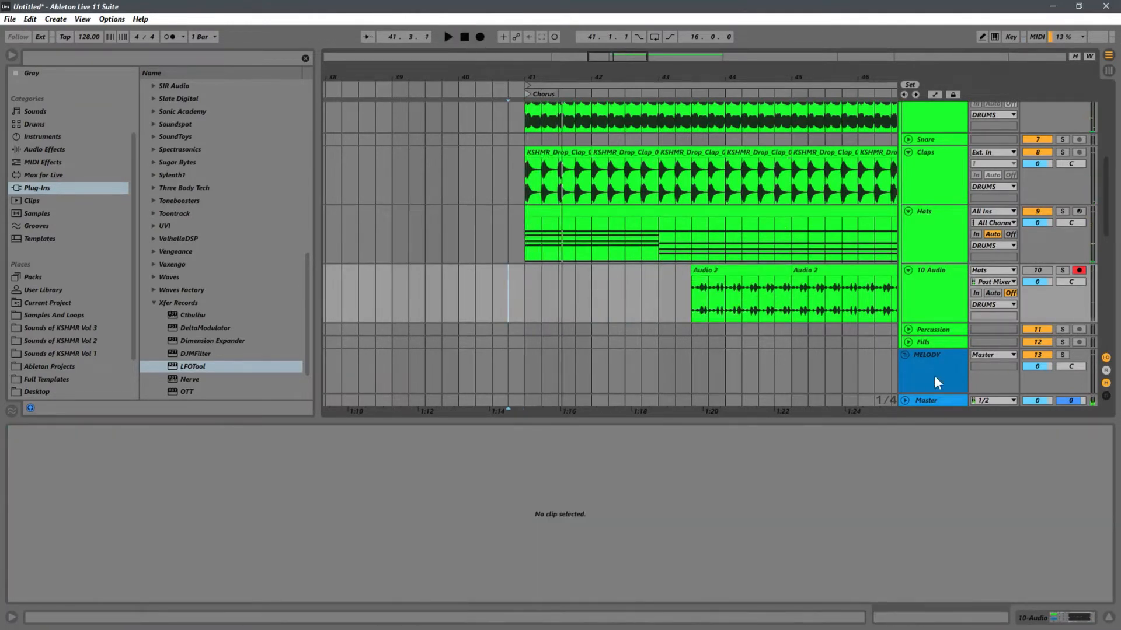
- Record the Hats output onto the 10 Audio track again, starting from 40.4.1 and stopping in bar 42
click(937, 224)
click(937, 225)
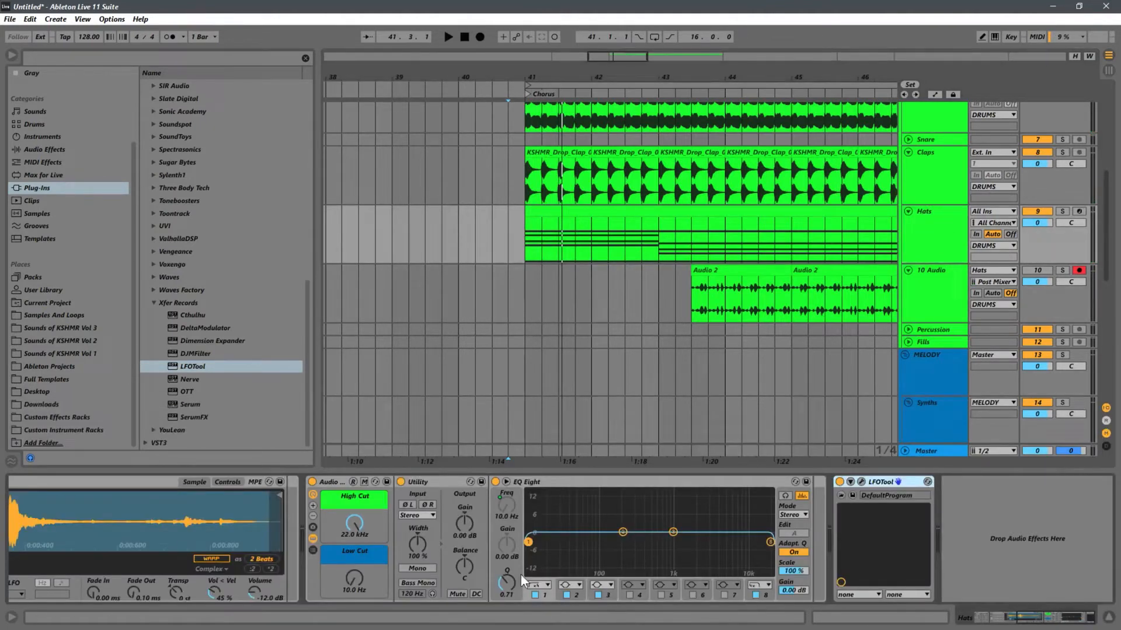
click(509, 284)
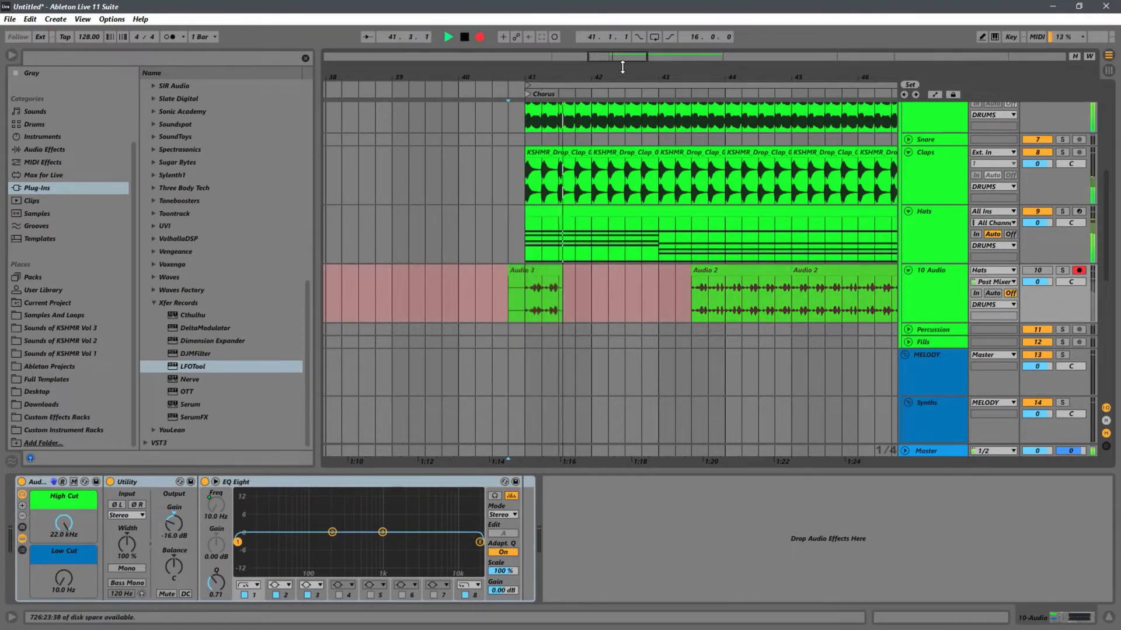
key(space)
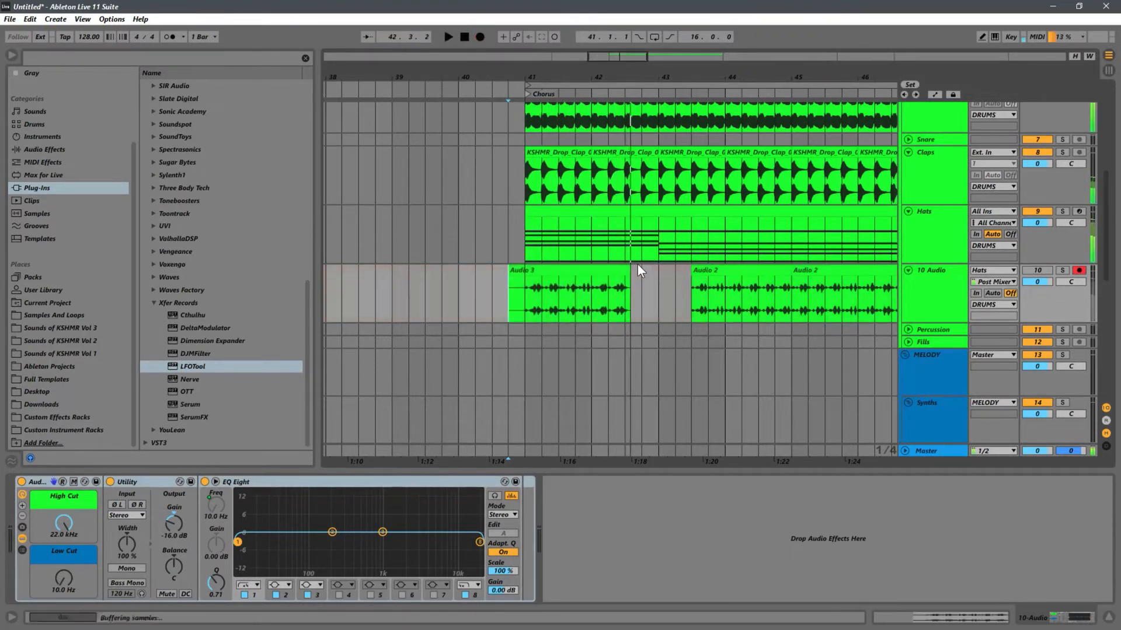
- Trim the newly recorded hats clip to one bar, from 41.1.1 to 42.1.1
drag(628, 272, 590, 272)
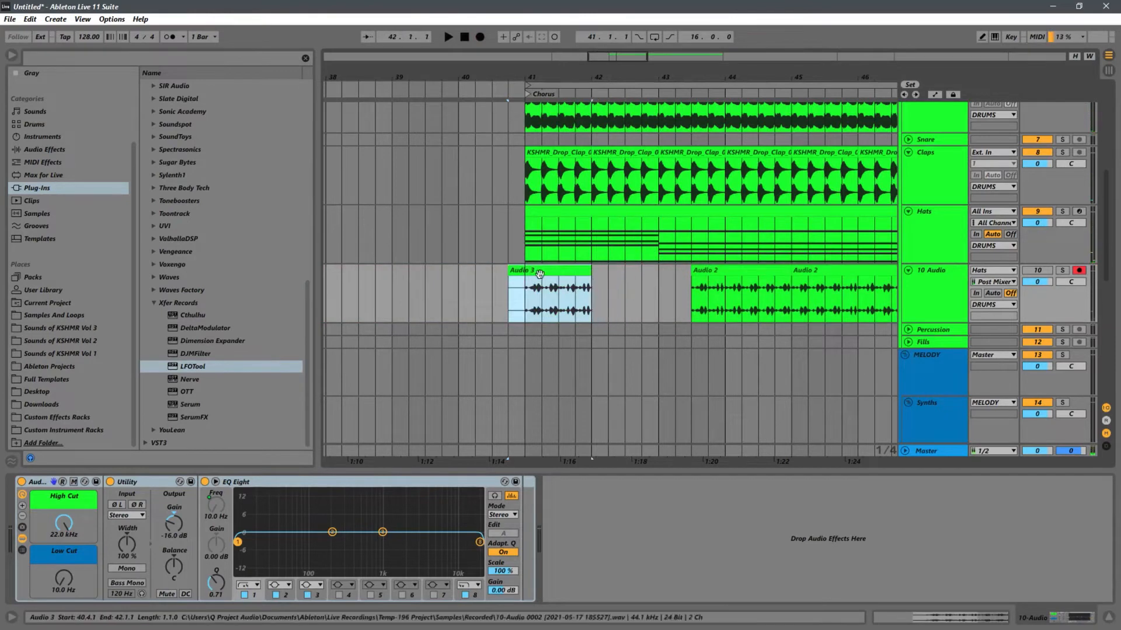
drag(512, 283, 529, 273)
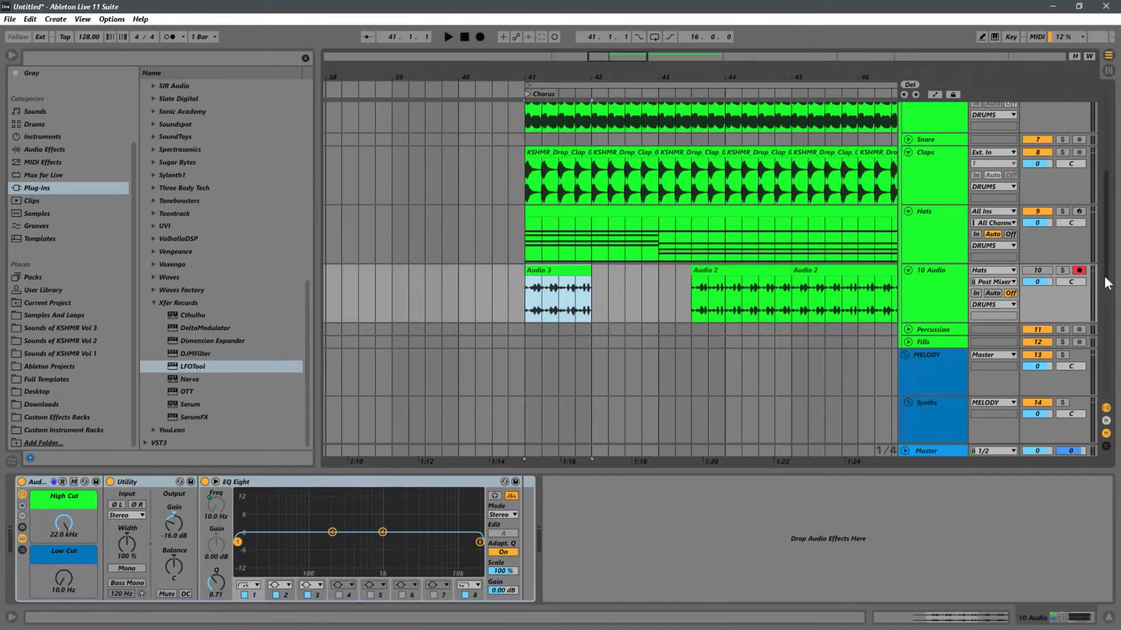
- Activate the 10 Audio track without solo, deactivate the Hats track, and play the chorus from bar 41
click(1062, 270)
key(space)
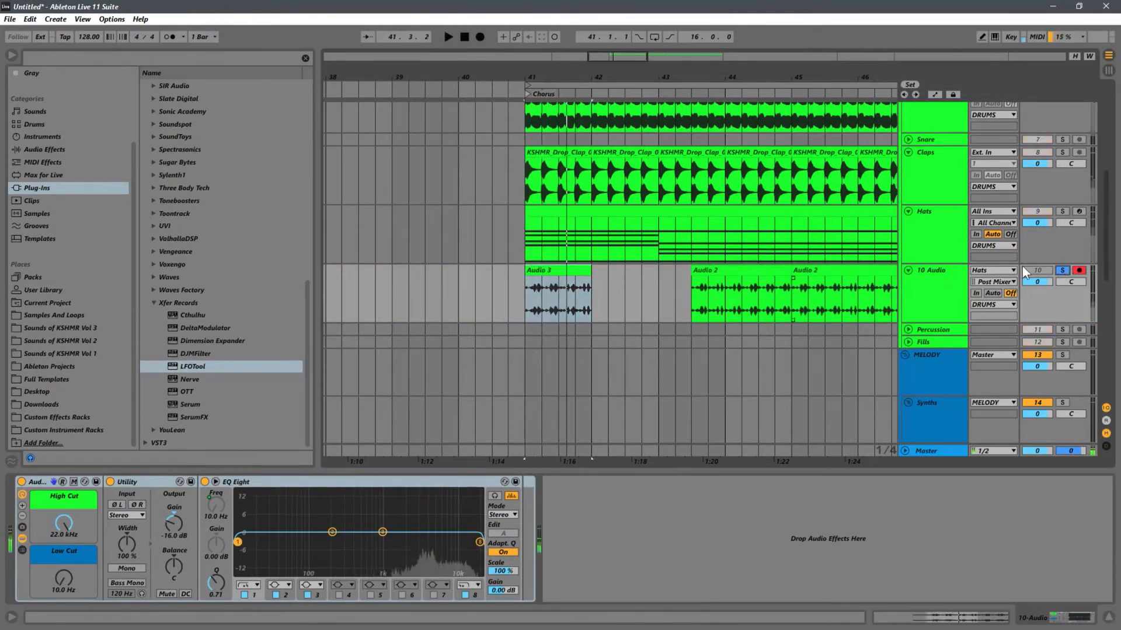
click(1040, 271)
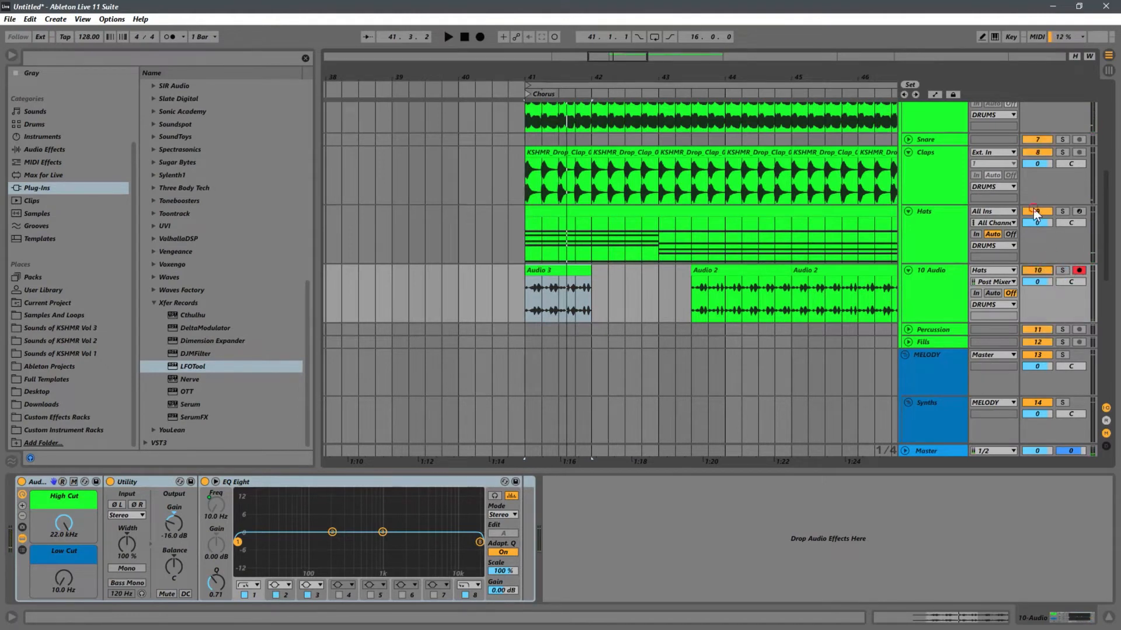
click(1036, 211)
key(space)
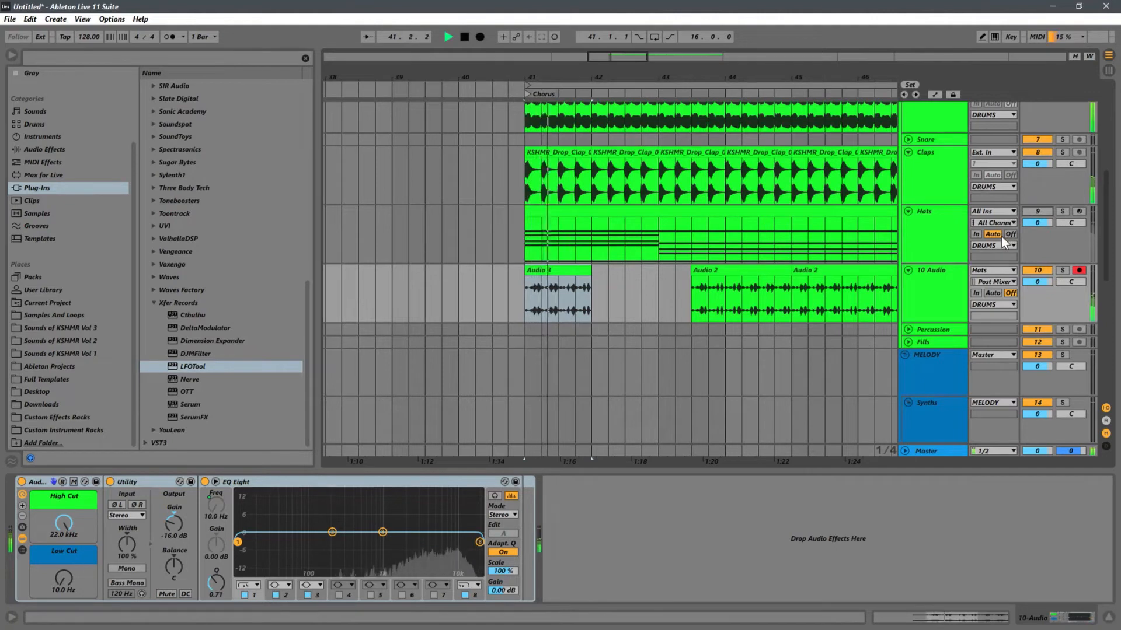
- Duplicate the one-bar Audio 3 clip repeatedly on the 10 Audio track until it fills the chorus up to bar 57
double_click(931, 274)
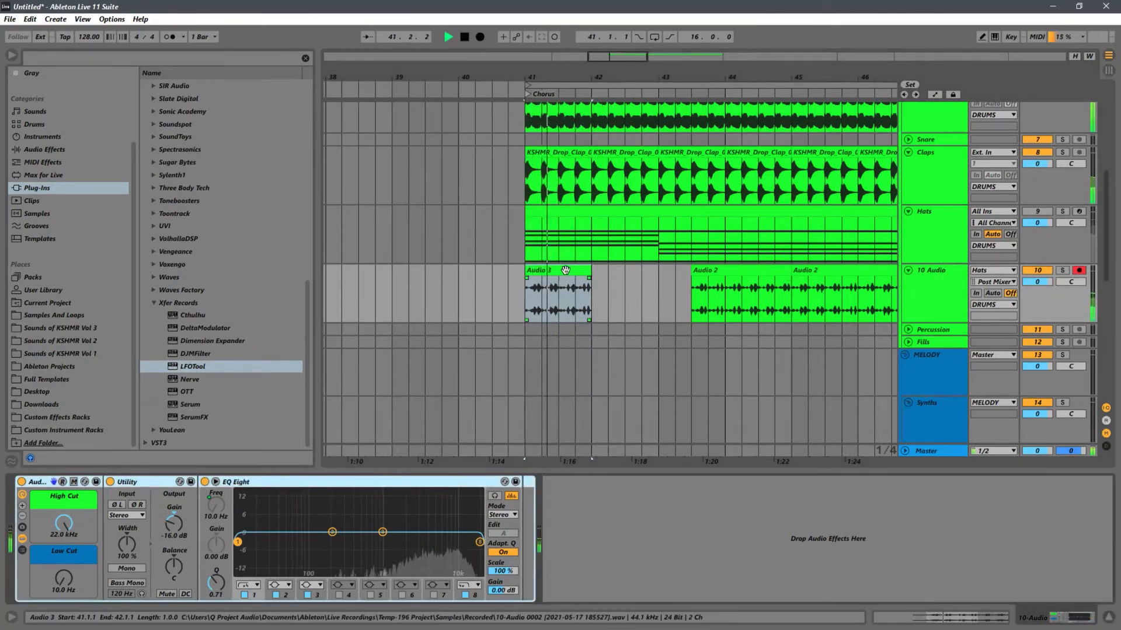
key(ctrl+d)
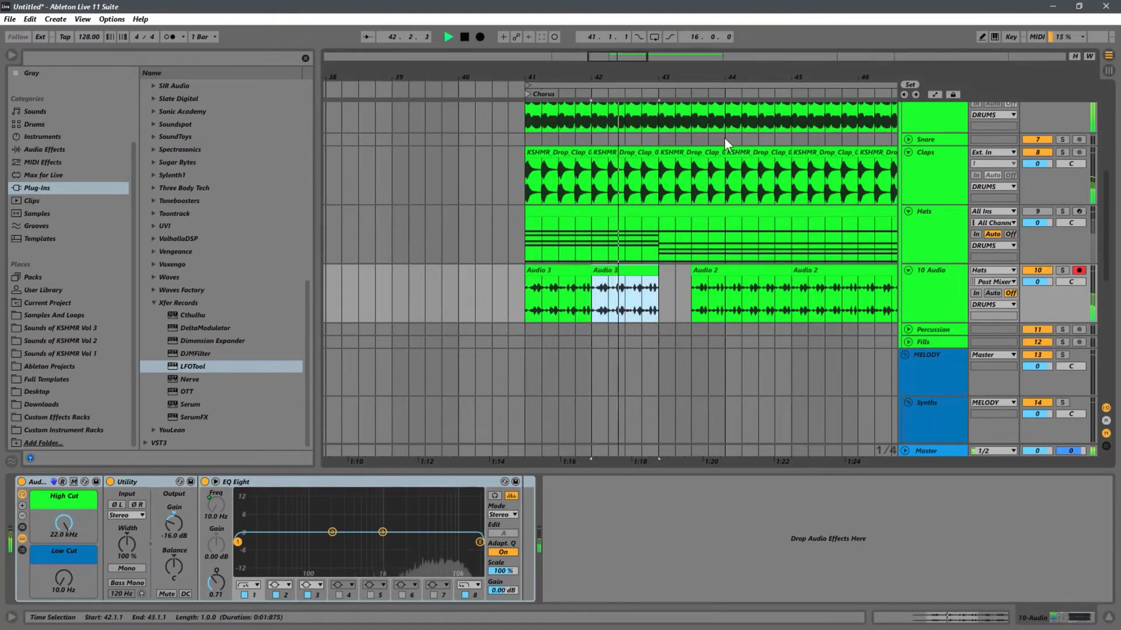
drag(624, 77, 514, 62)
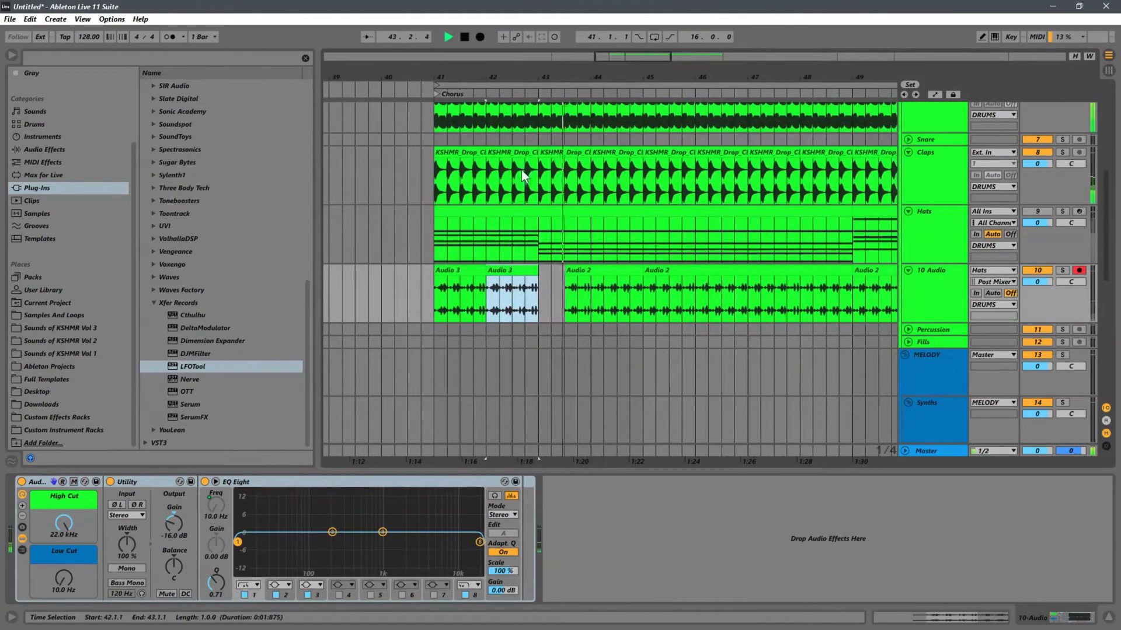
key(ctrl+d)
key(ctrl+d)
key(ctrl+d)
key(ctrl+d)
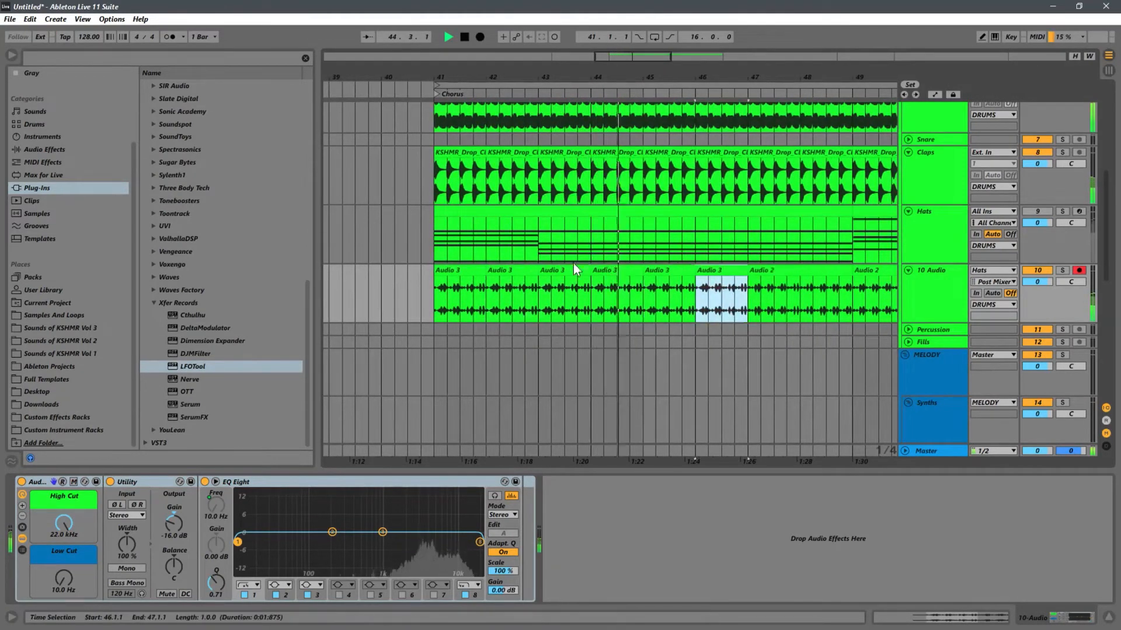
key(ctrl+d)
key(ctrl+d)
key(ctrl+d)
key(ctrl+d)
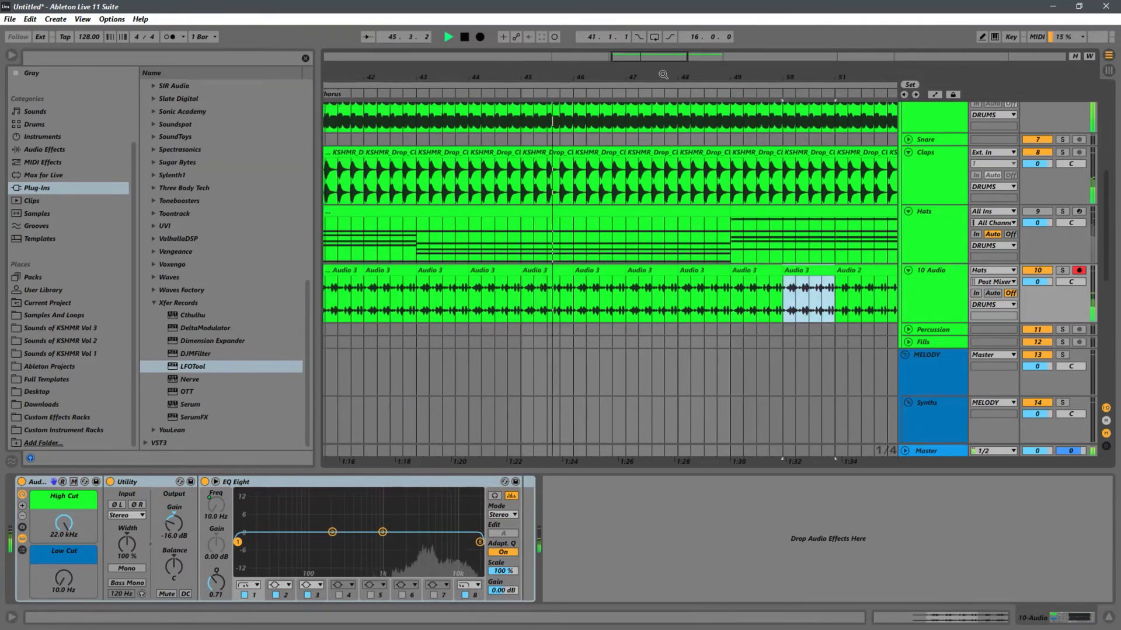
drag(663, 74, 655, 30)
drag(713, 77, 641, 72)
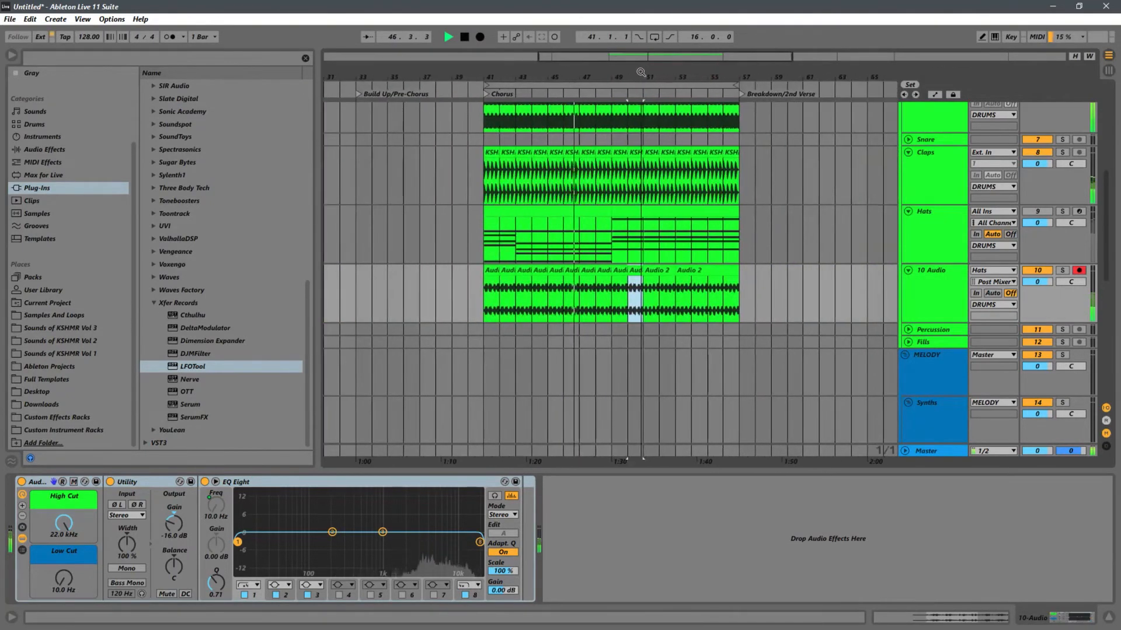
key(ctrl+d)
key(ctrl+d)
key(ctrl+d)
key(ctrl+d)
key(ctrl+d)
key(ctrl+d)
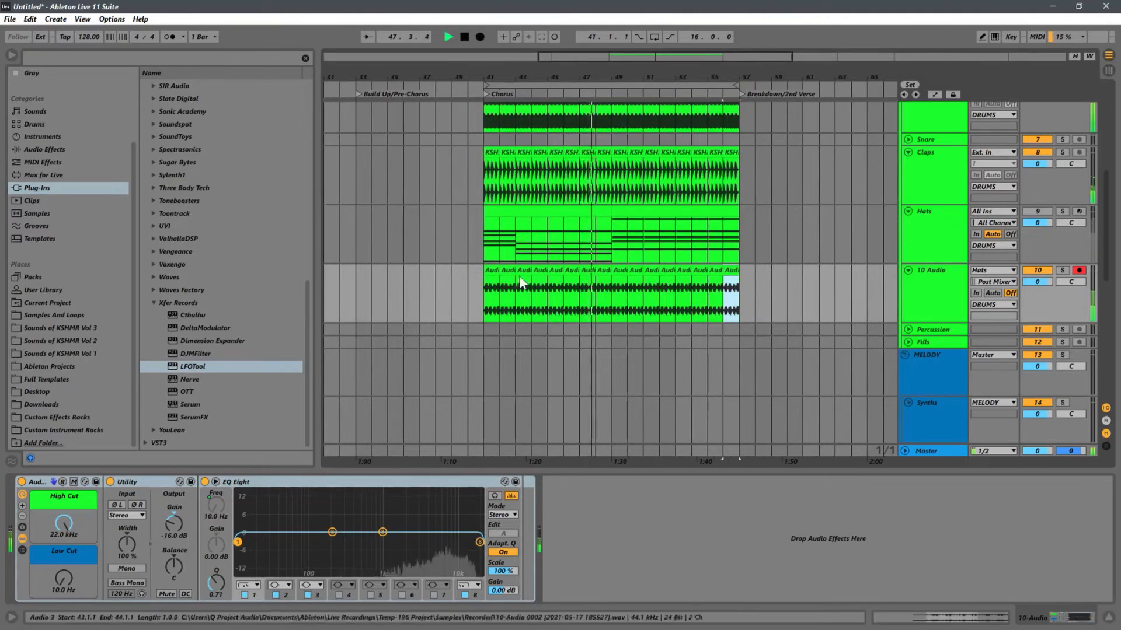
- Play the duplicated audio hats from the start of the chorus at 41.1.1
click(484, 302)
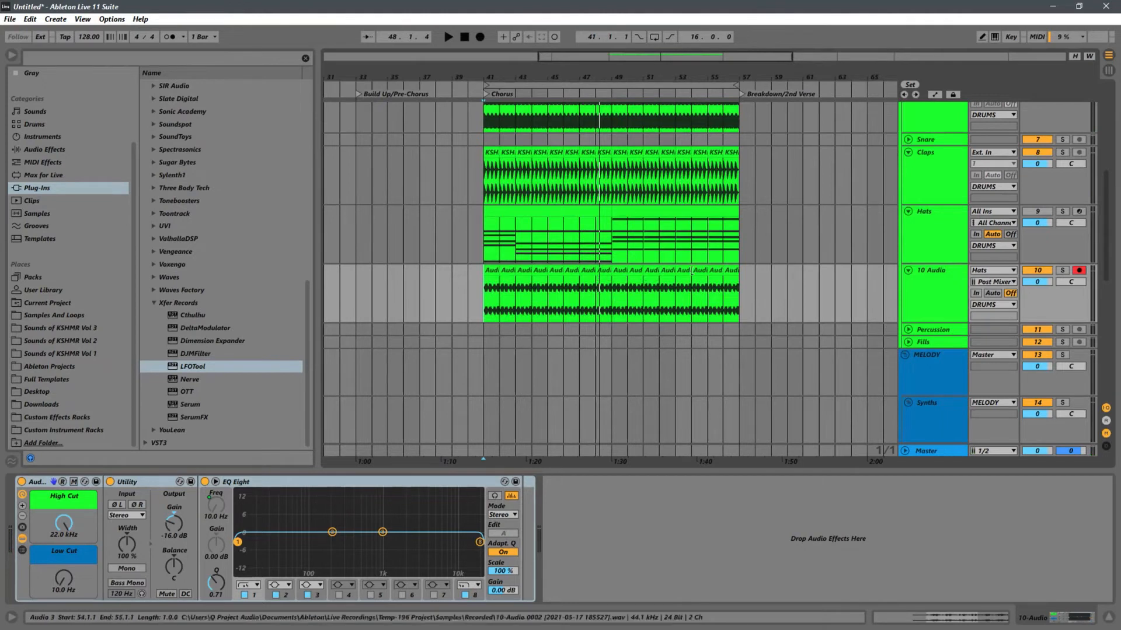
click(477, 306)
key(space)
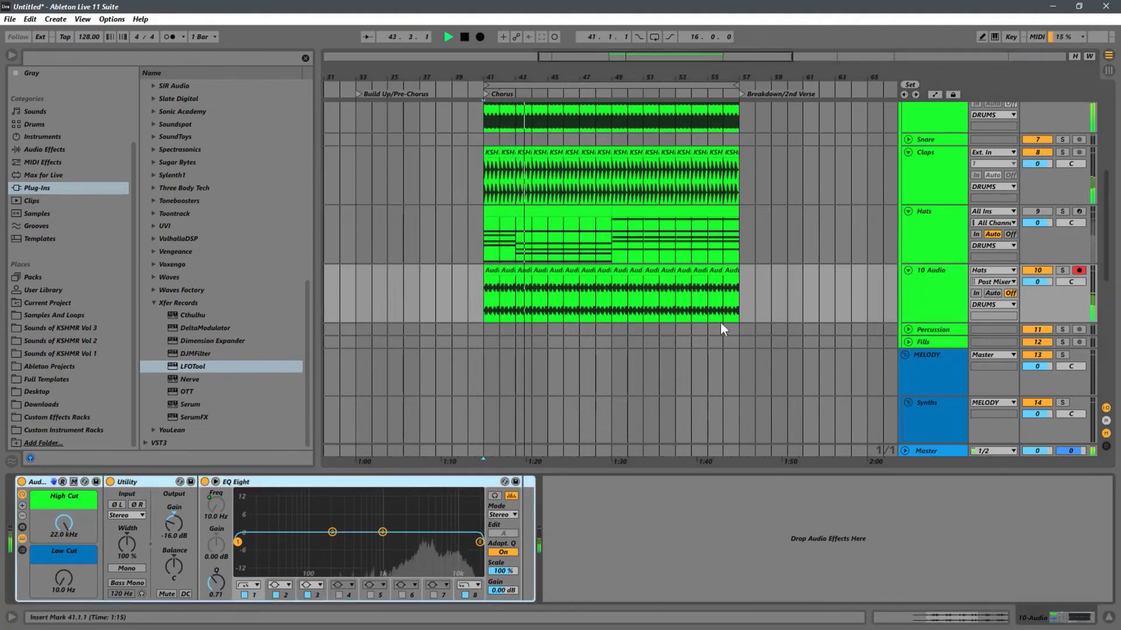
- Raise the Utility gain on the 10 Audio track to -14.4 dB and play the chorus again
key(space)
drag(177, 524, 177, 522)
key(space)
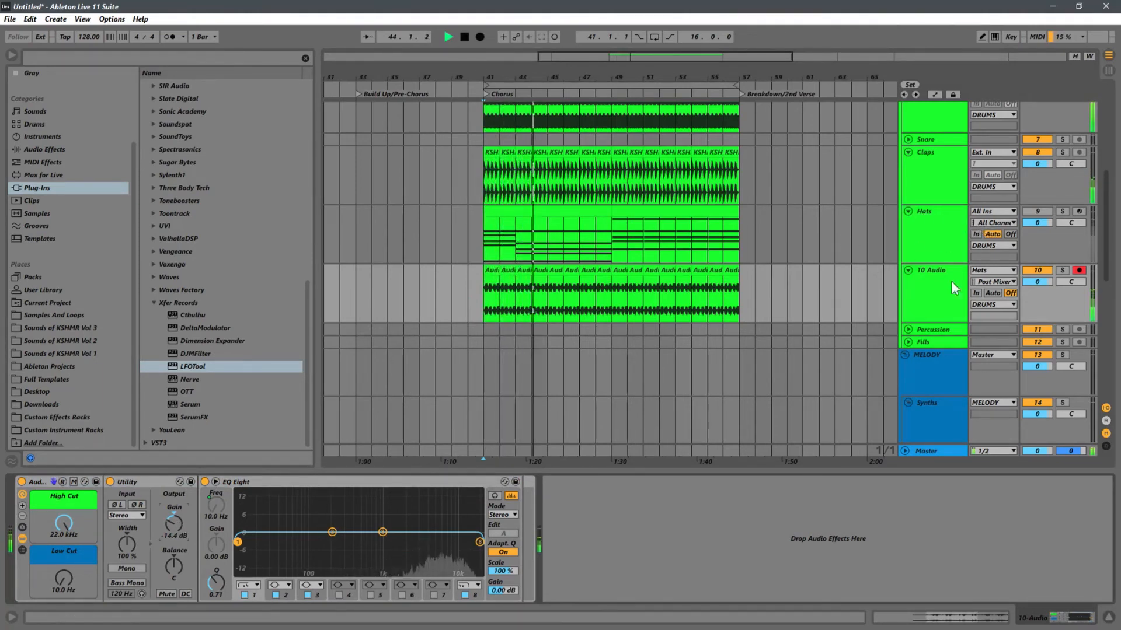
- Lower the 10 Audio track's High Cut to 13.5 kHz while auditioning the chorus, and stop playback
click(933, 289)
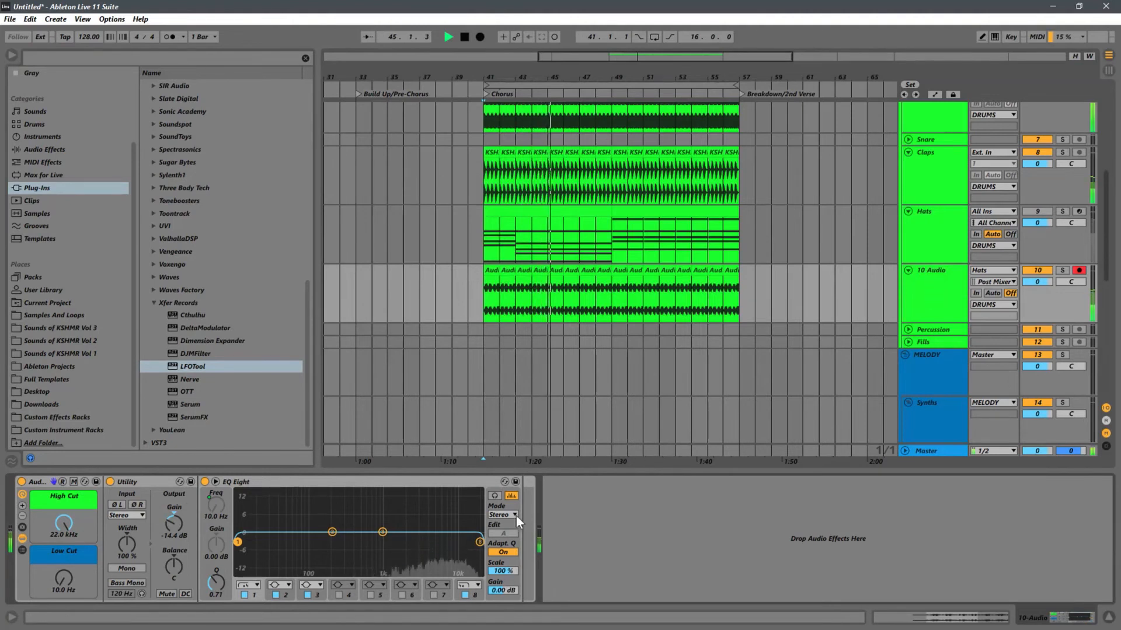
key(space)
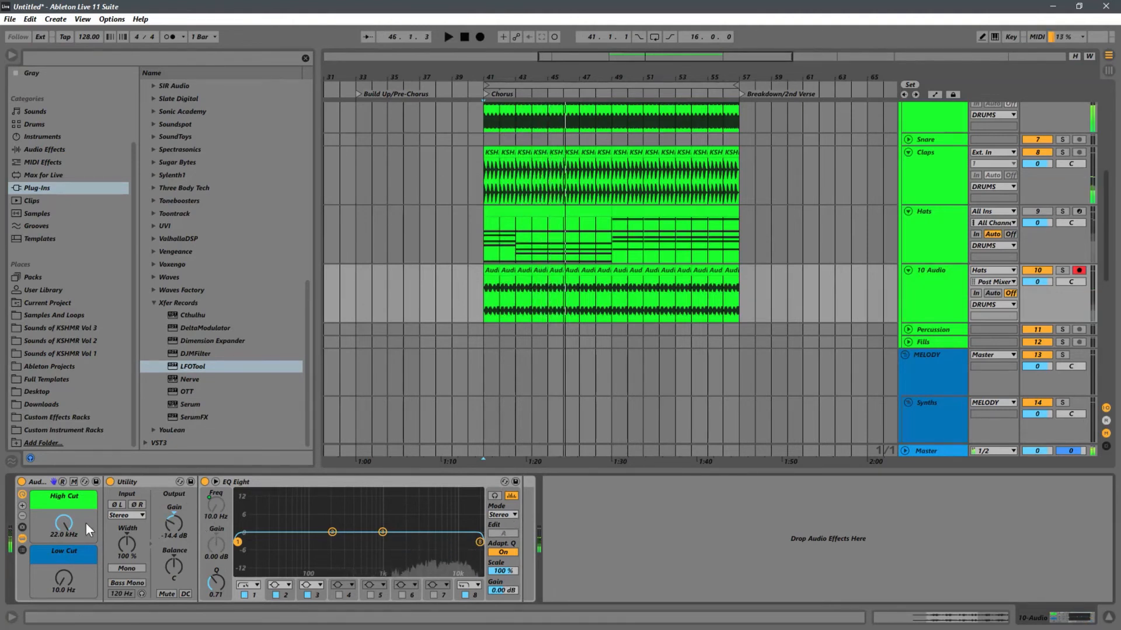
mouse_move(61, 525)
mouse_down()
mouse_move(44, 548)
mouse_move(80, 510)
mouse_move(69, 520)
mouse_up()
key(space)
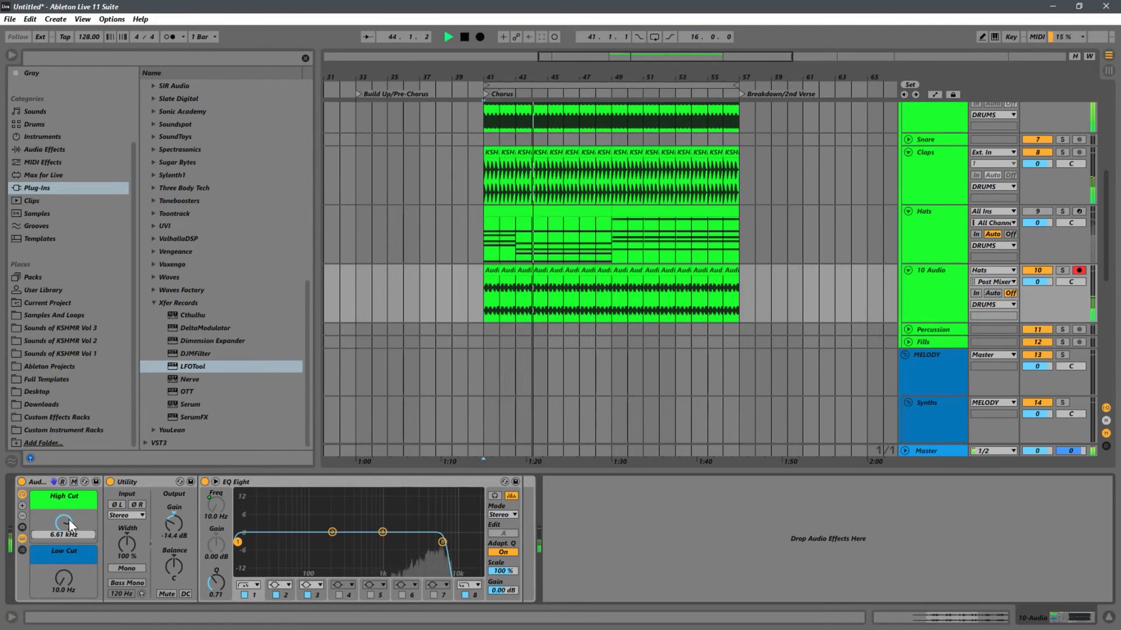
mouse_move(68, 520)
mouse_down()
mouse_move(85, 497)
mouse_move(64, 527)
mouse_up()
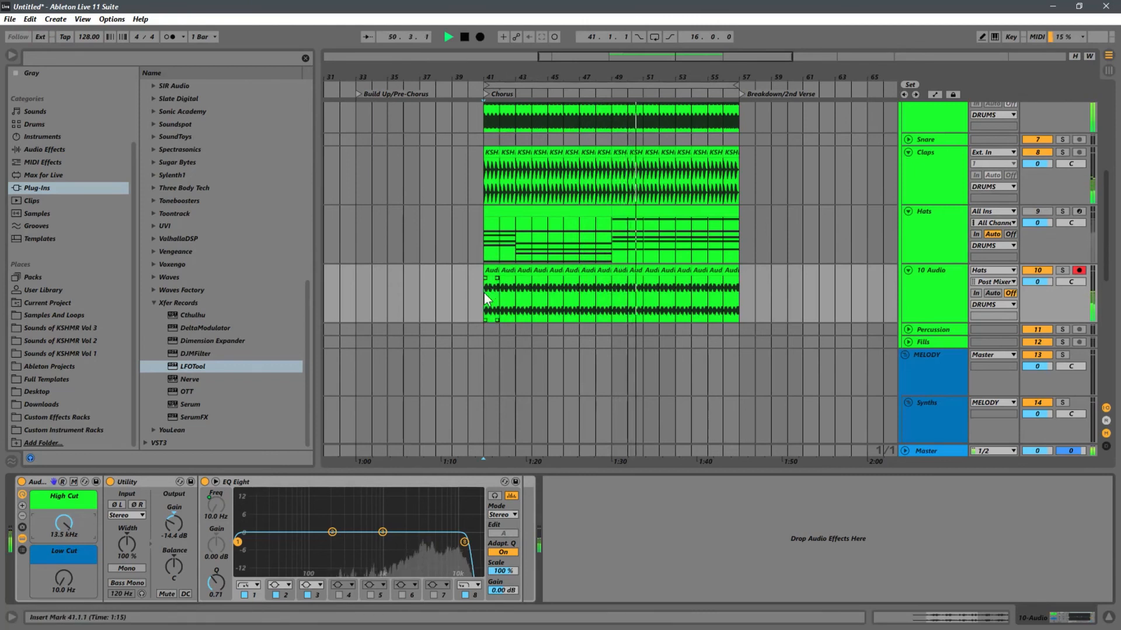
key(space)
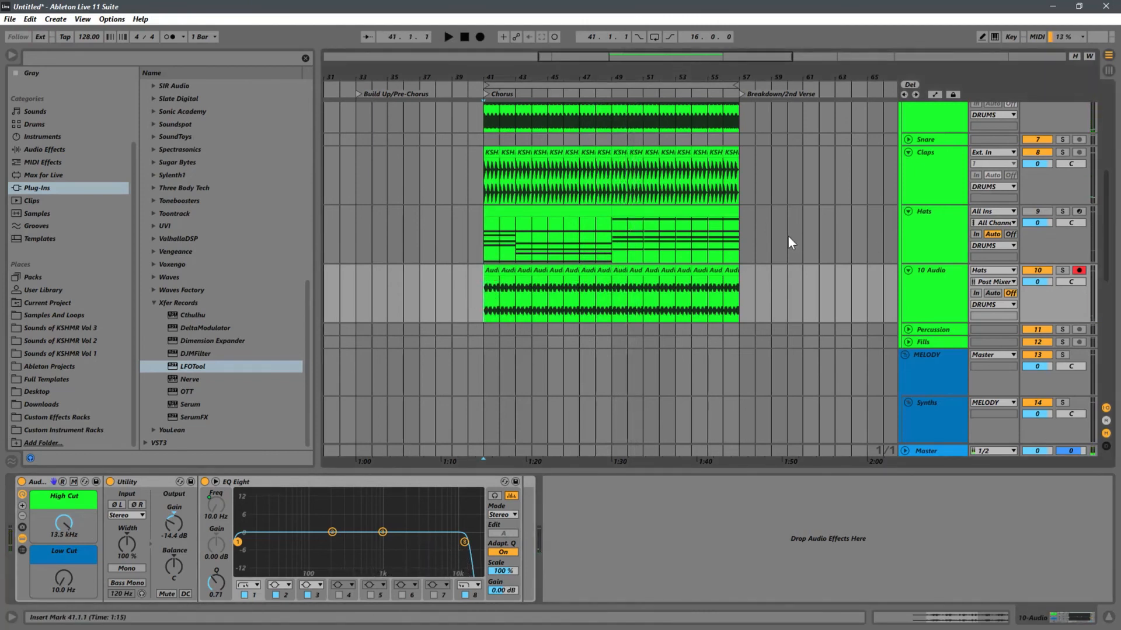